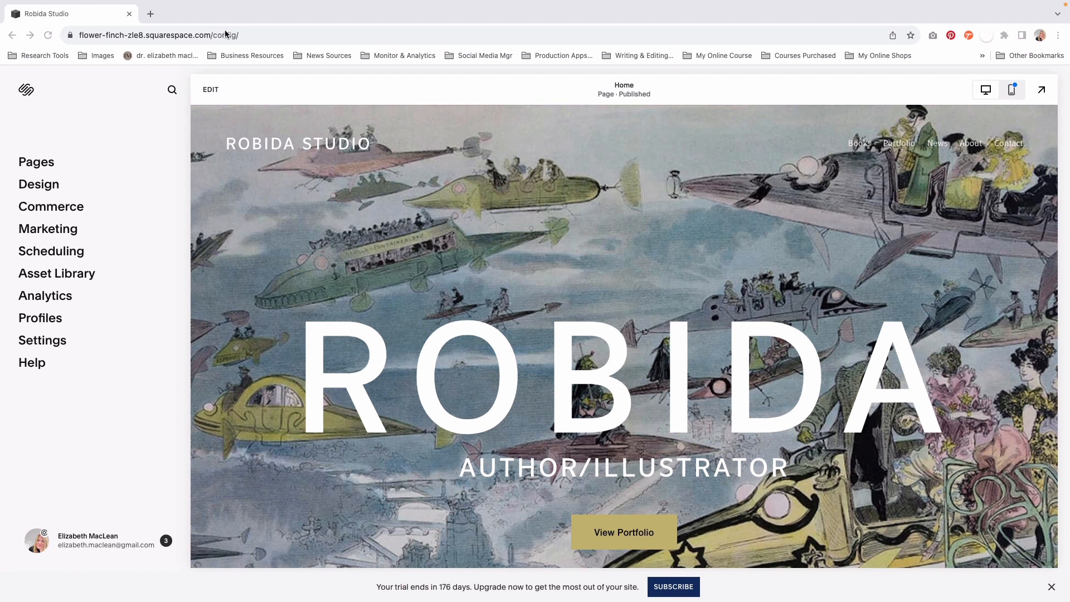
- Add a blank page named Links to the site's Not Linked pages
left_click(40, 163)
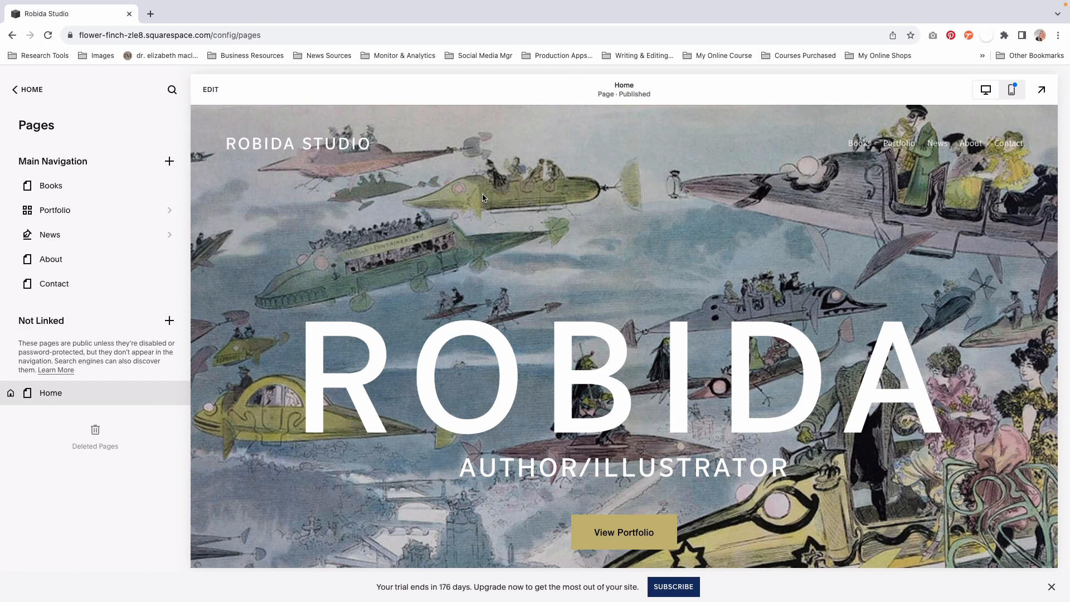
left_click(170, 321)
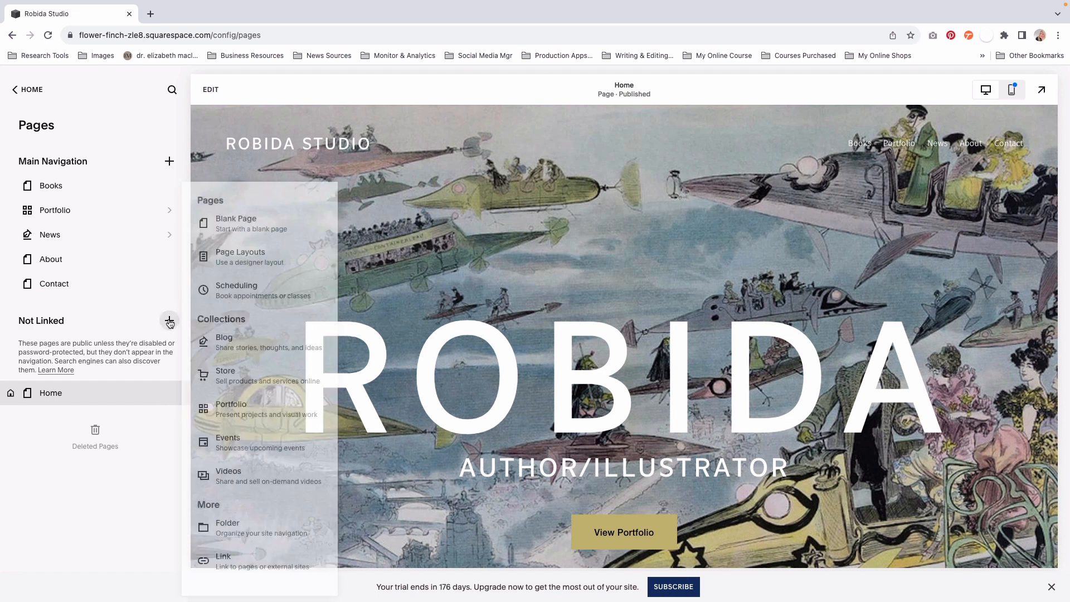
left_click(247, 231)
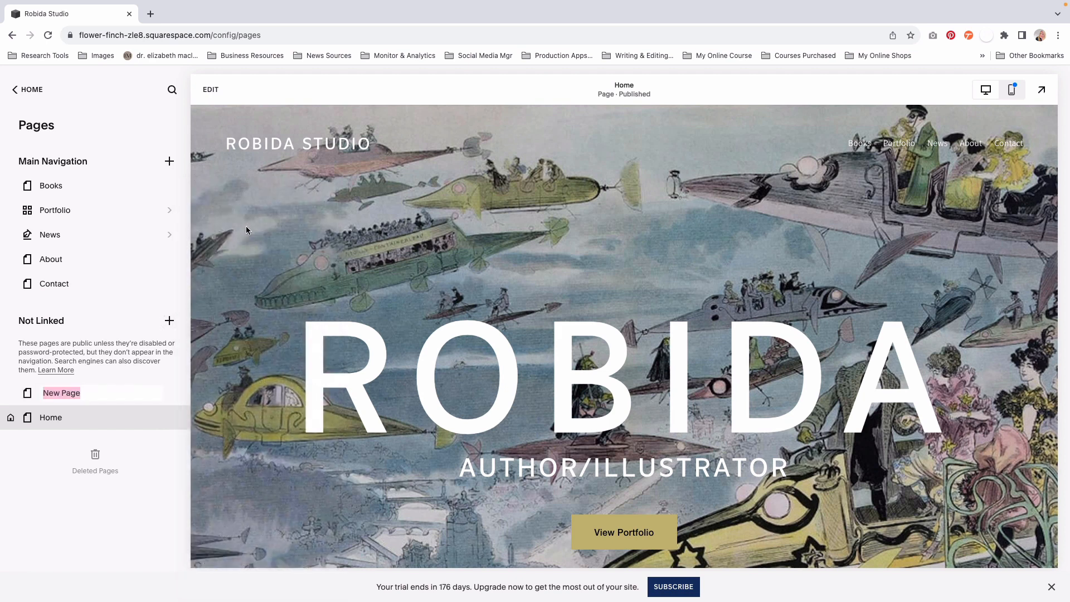
type("Links")
key("Return")
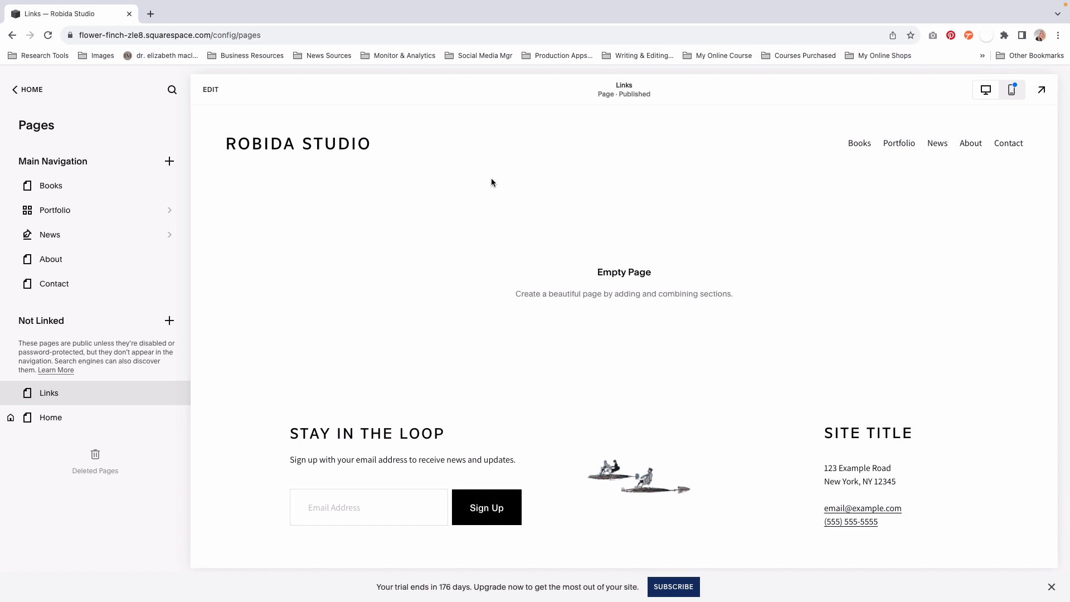
- Edit the Links page and add the Intro section with the "Introduce Your Brand" heading over the wooden house photo
left_click(58, 79)
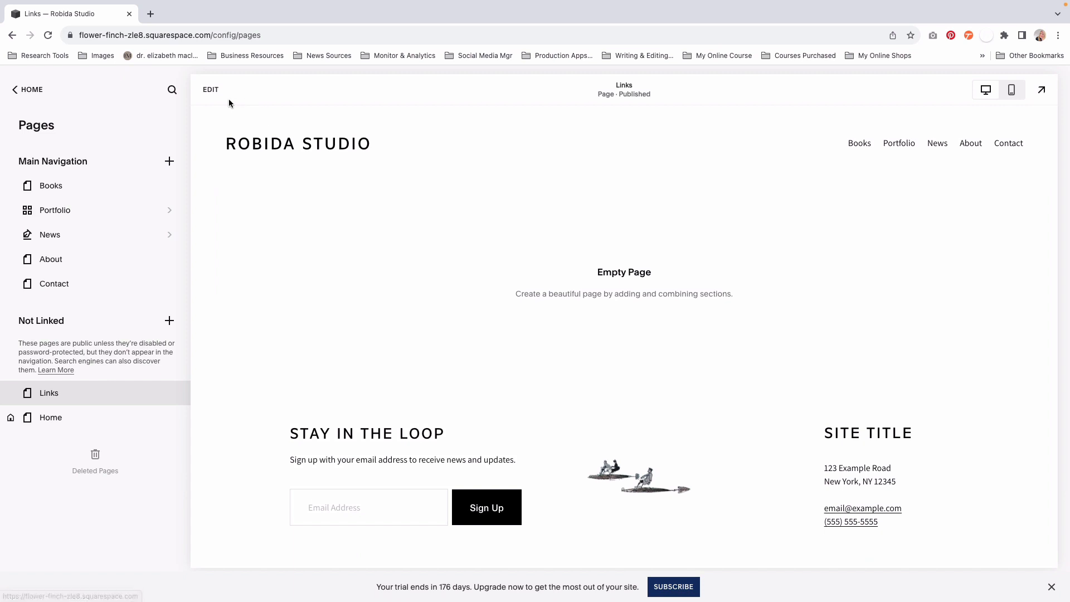
left_click(214, 91)
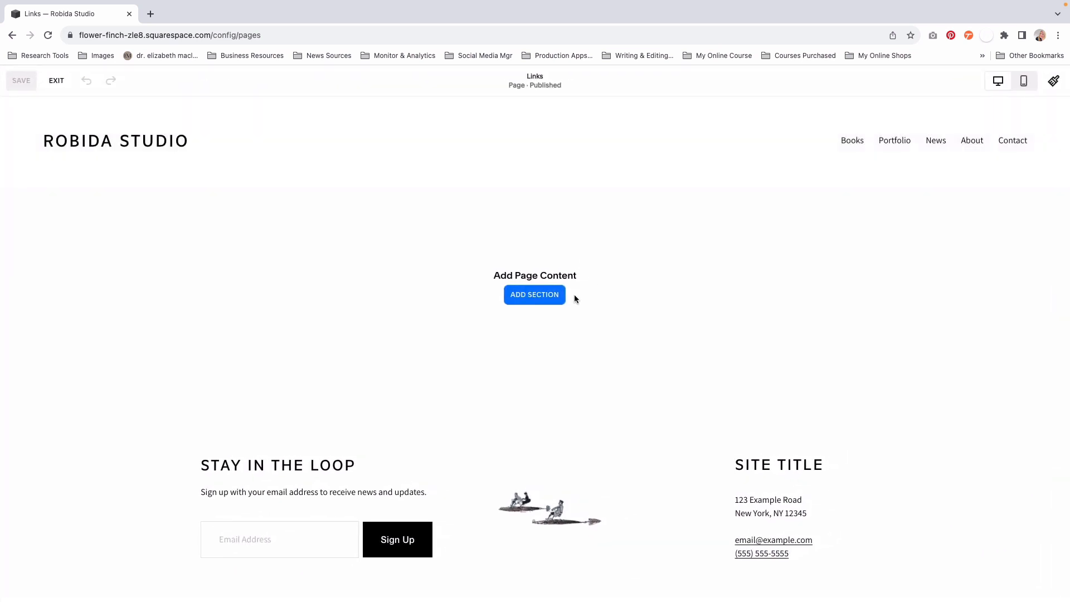
left_click(537, 299)
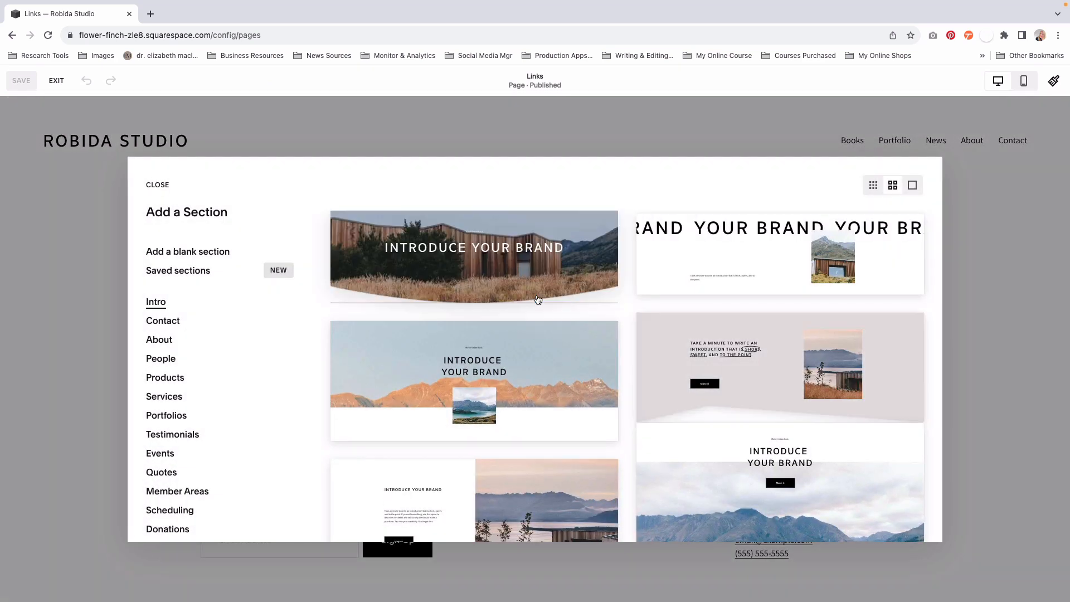
left_click(476, 250)
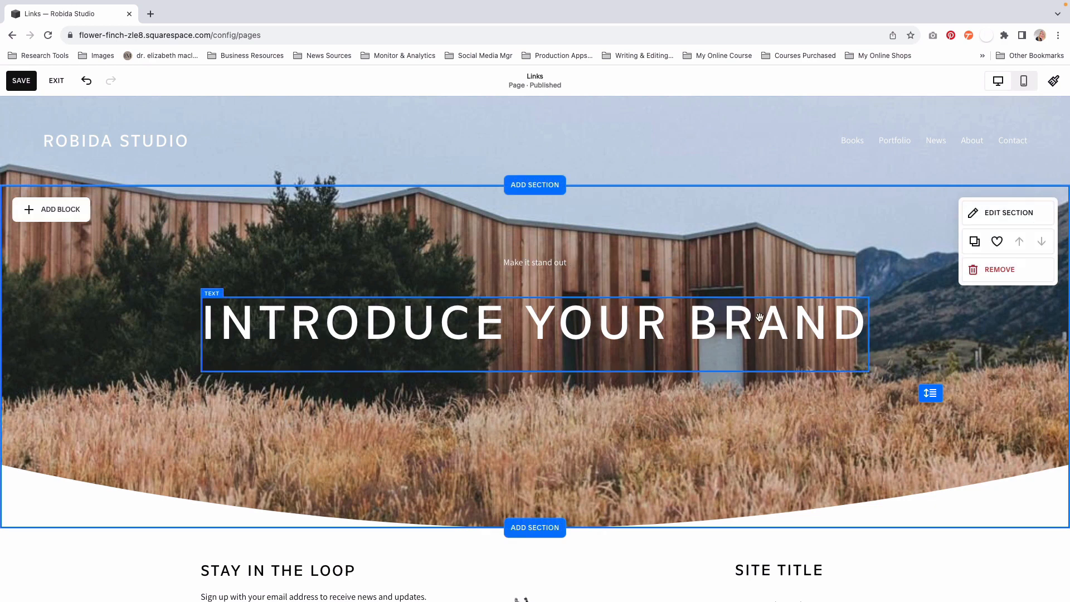
- Replace the section's large heading text with ROBIDA STUDIO
triple_click(540, 321)
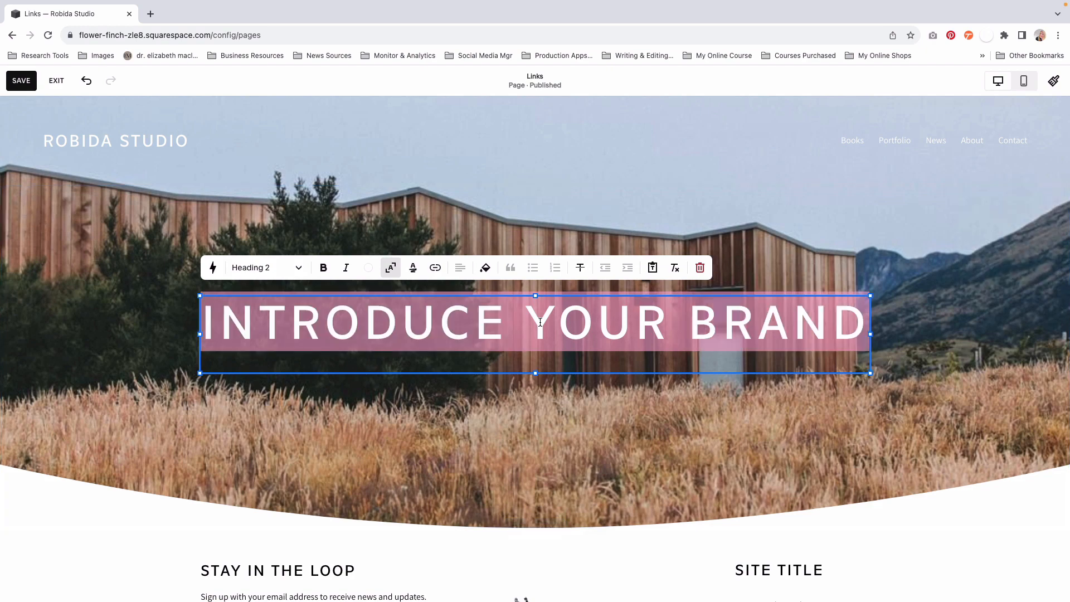
type("ROBIDA")
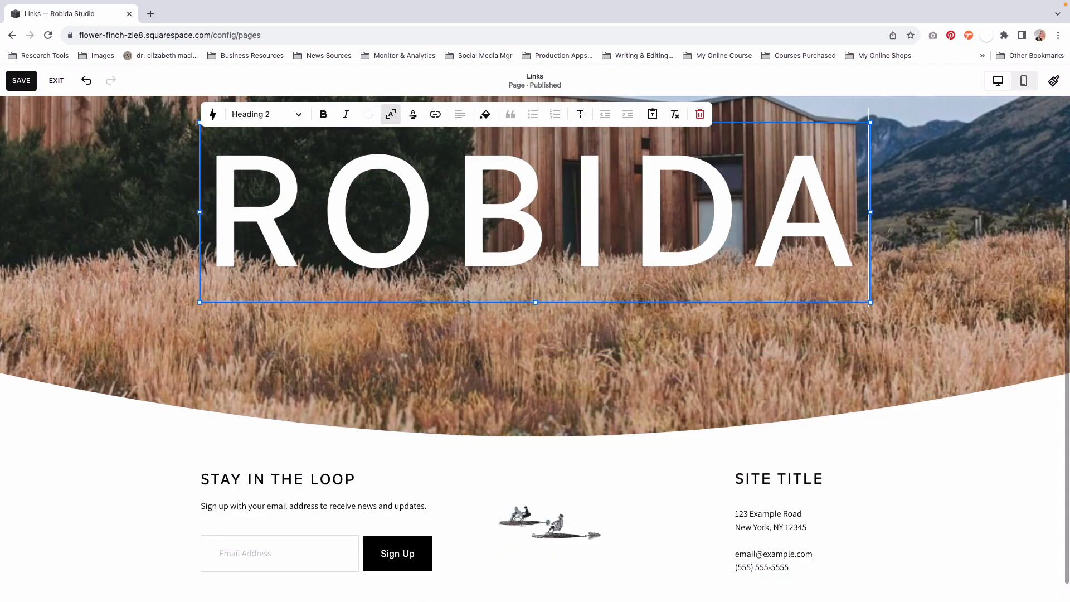
type(" STUDIO")
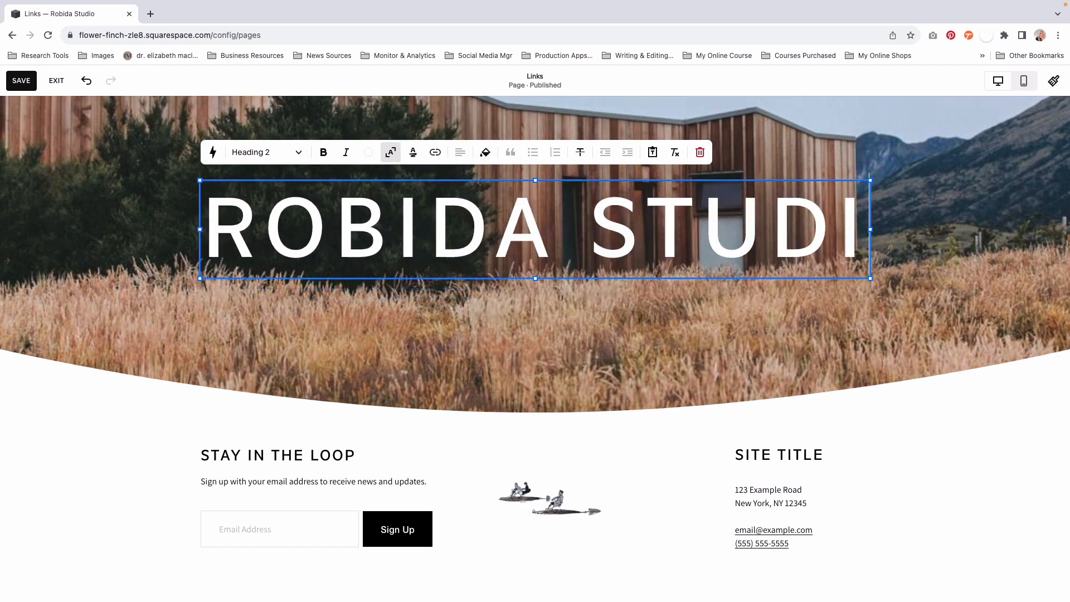
left_click(512, 252)
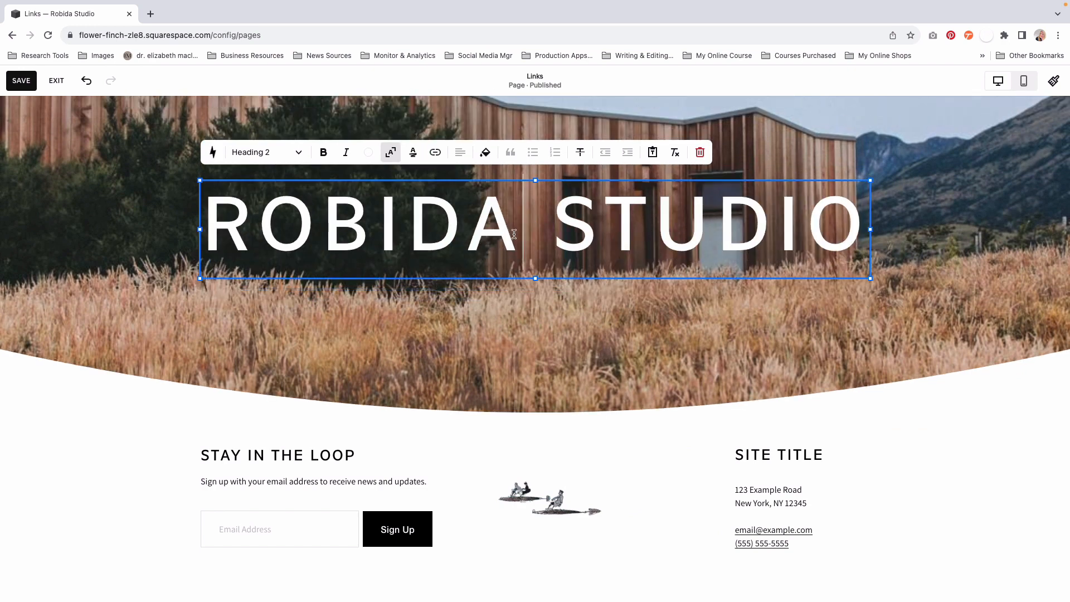
left_click(506, 295)
- Replace the small "Make it stand out" text above the heading with WELCOME
left_click(526, 146)
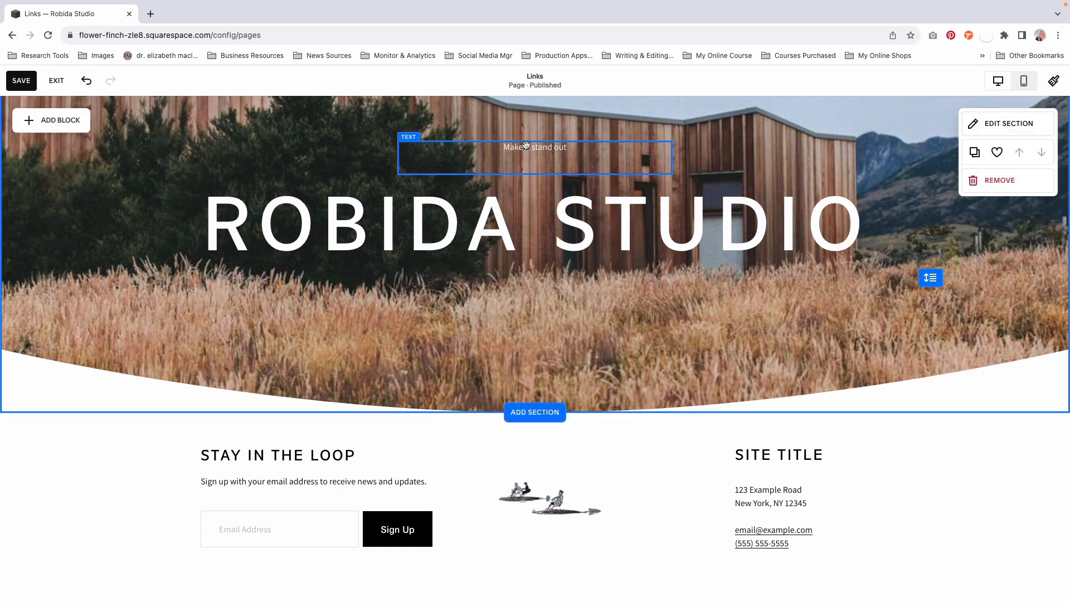
triple_click(518, 149)
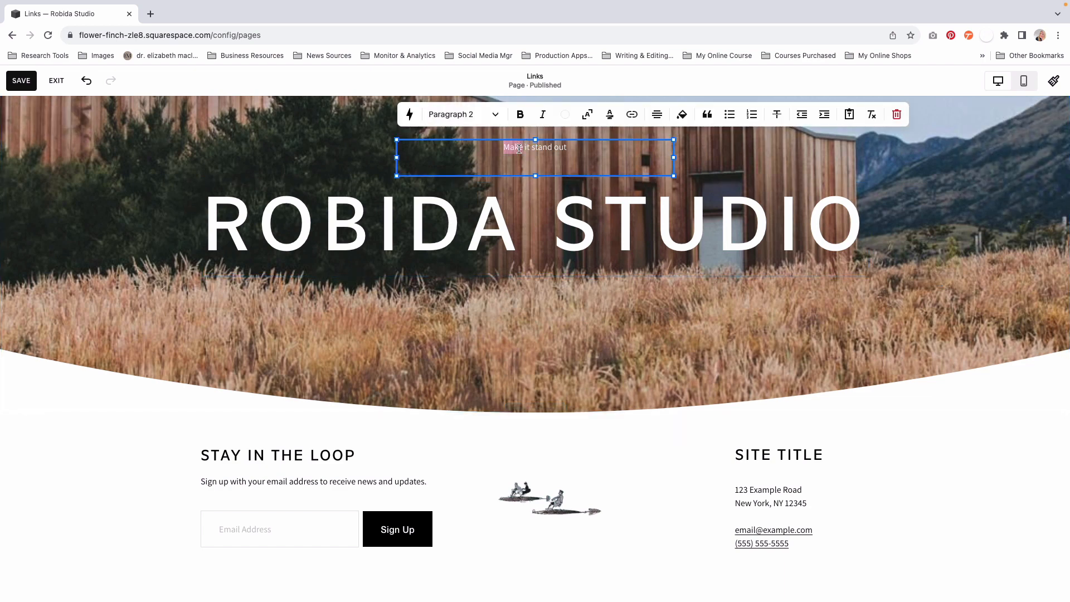
type("WELCOME")
key("Escape")
- Add a text block to the section, place it centrally below the ROBIDA STUDIO heading and widen it on both sides
left_click(57, 121)
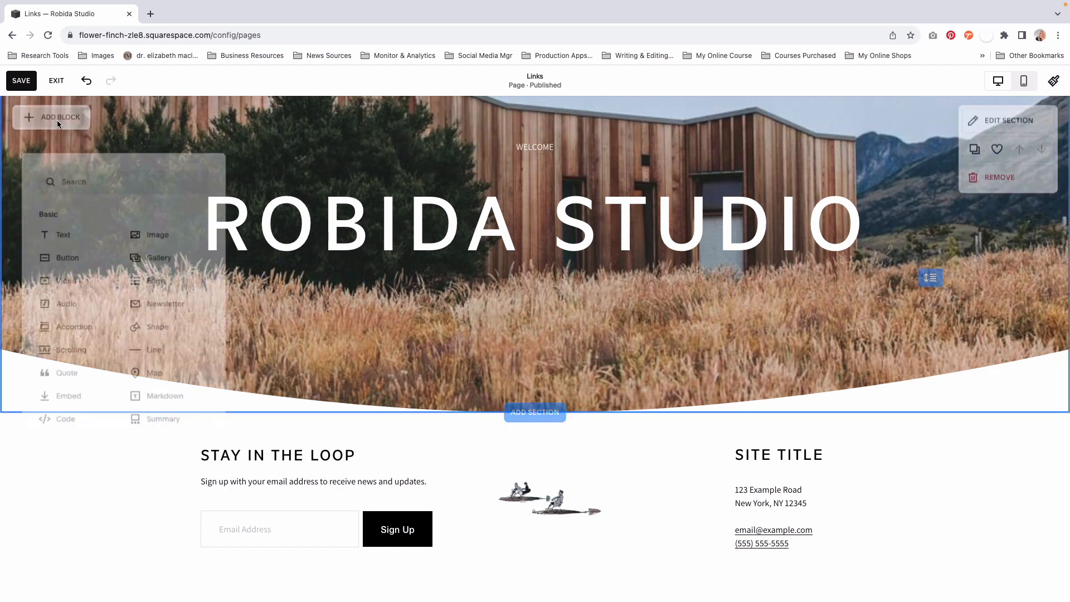
left_click(56, 231)
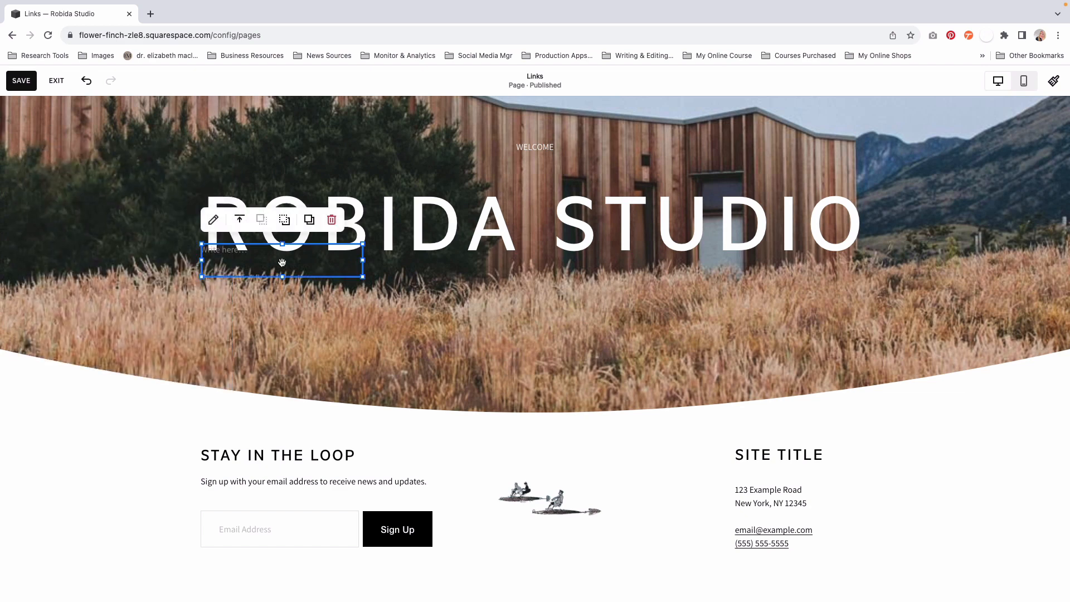
left_click_drag(282, 261, 528, 298)
left_click_drag(454, 301, 371, 301)
left_click_drag(615, 300, 672, 300)
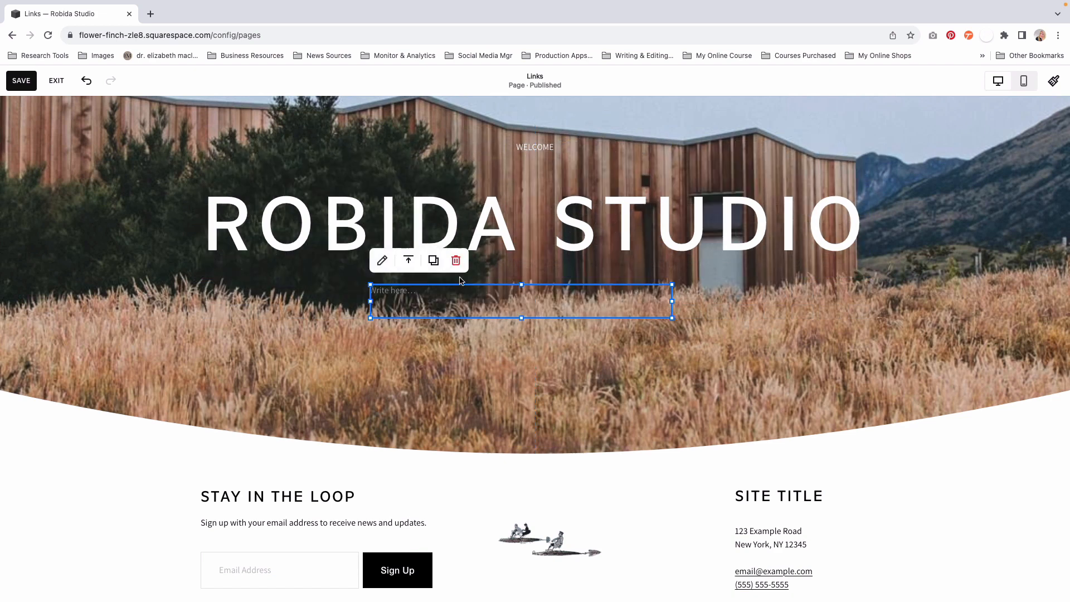
- Paste the copied AUTHOR/ILLUSTRATOR subtitle into the new text block below the heading
left_click(475, 301)
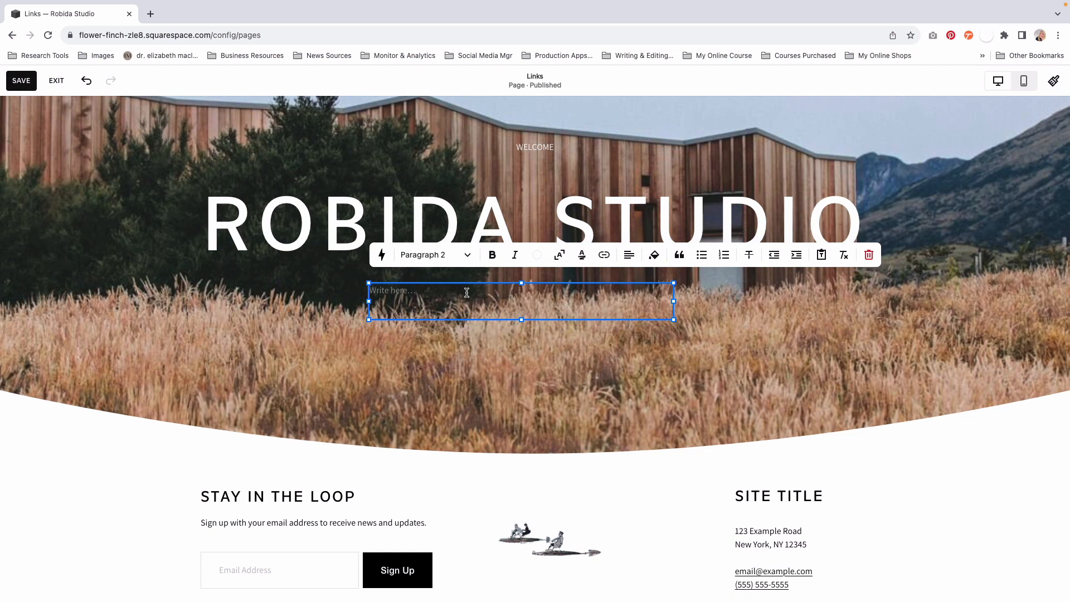
type("AUTHOR/ILLUSTRATOR")
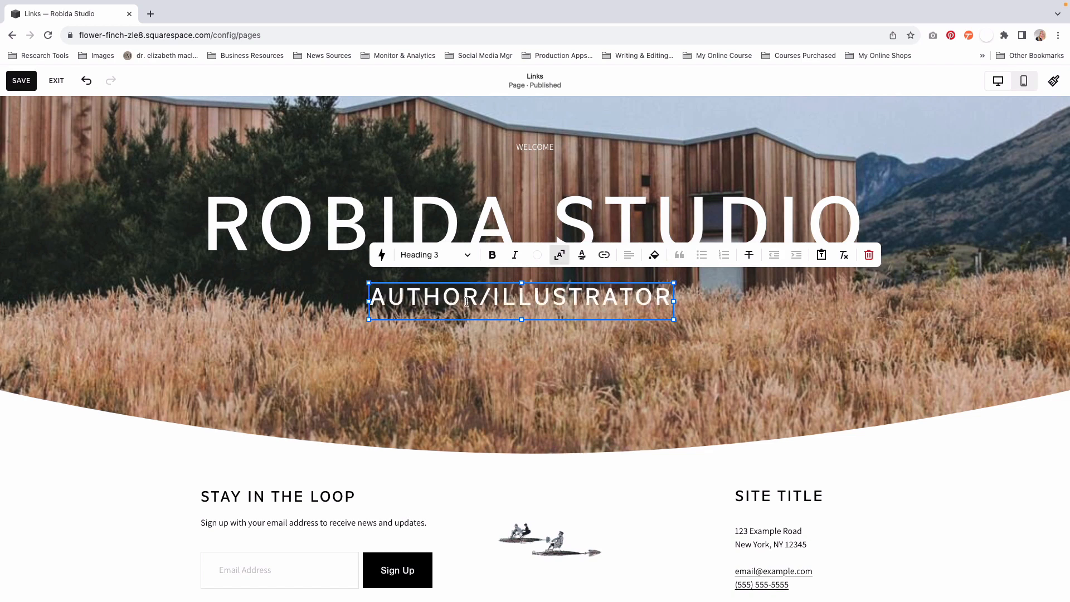
key("Escape")
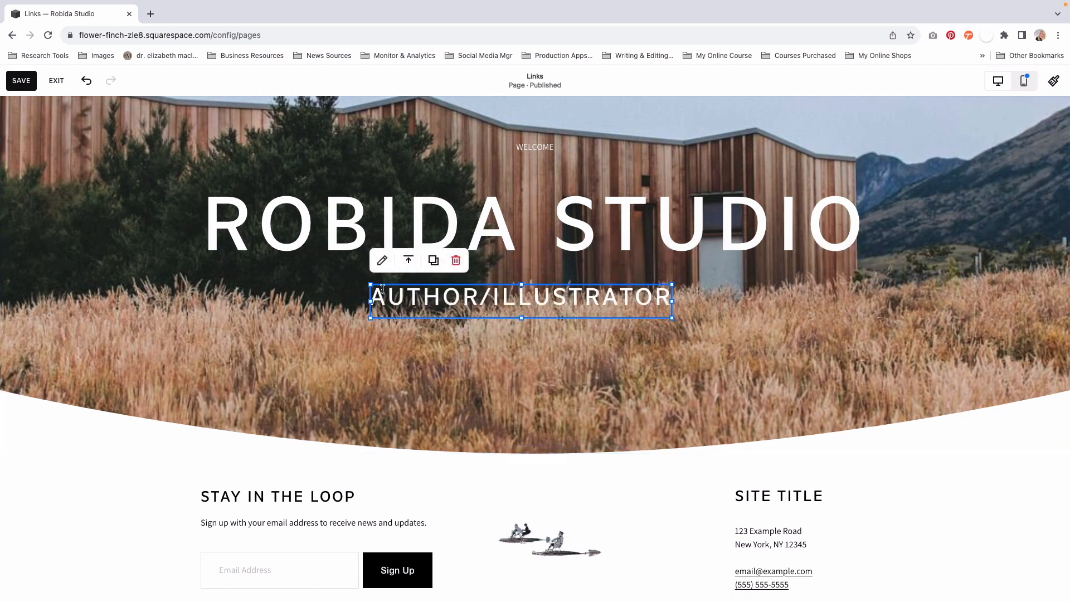
triple_click(461, 296)
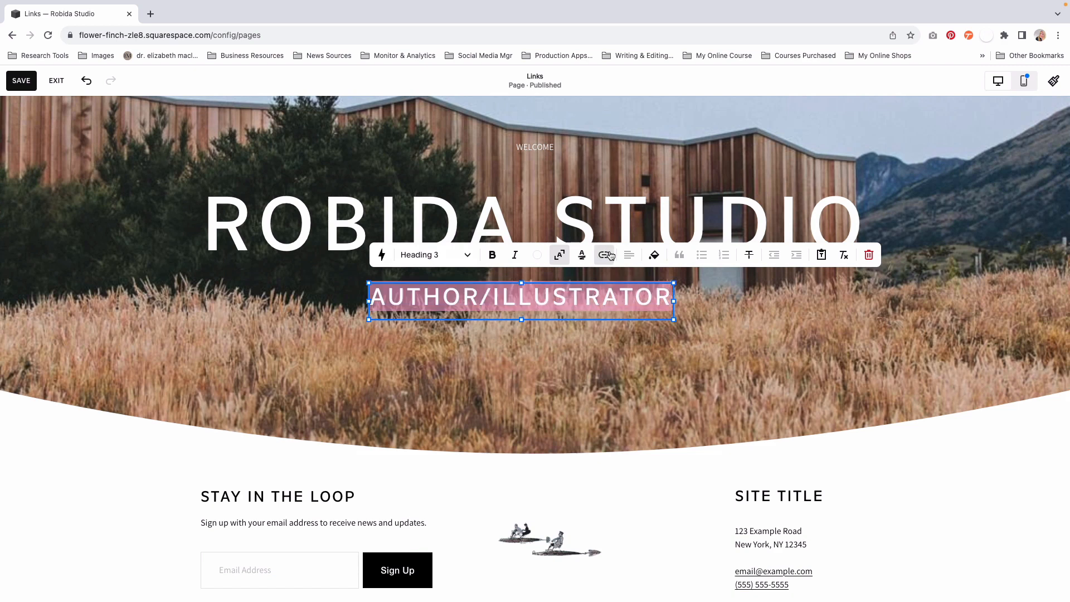
left_click(585, 355)
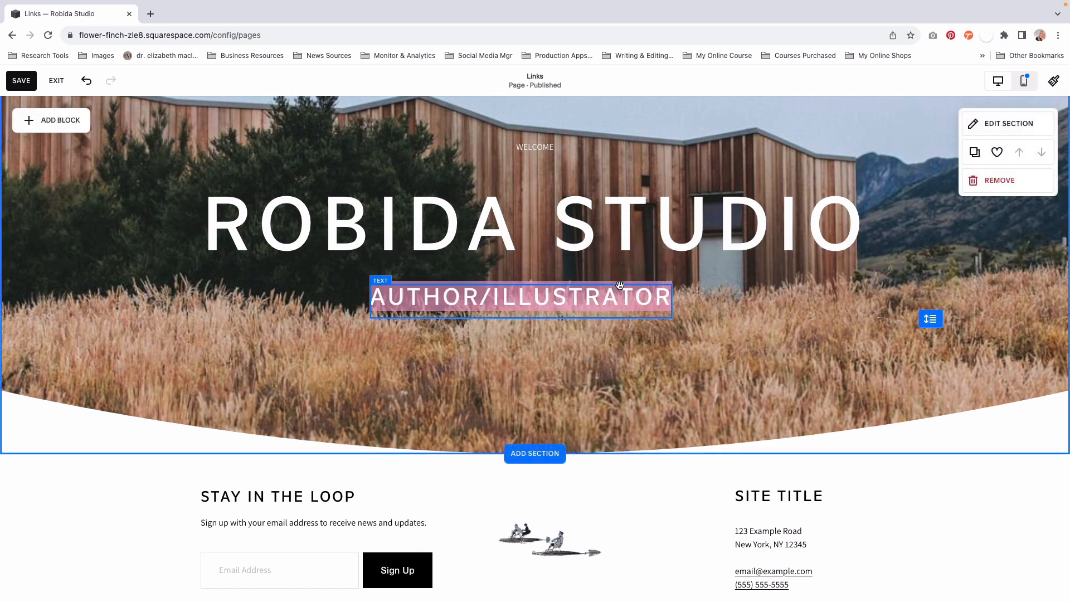
- Shrink the AUTHOR/ILLUSTRATOR text block and move it up, centred directly beneath the ROBIDA STUDIO heading
left_click(668, 288)
left_click_drag(672, 285, 618, 298)
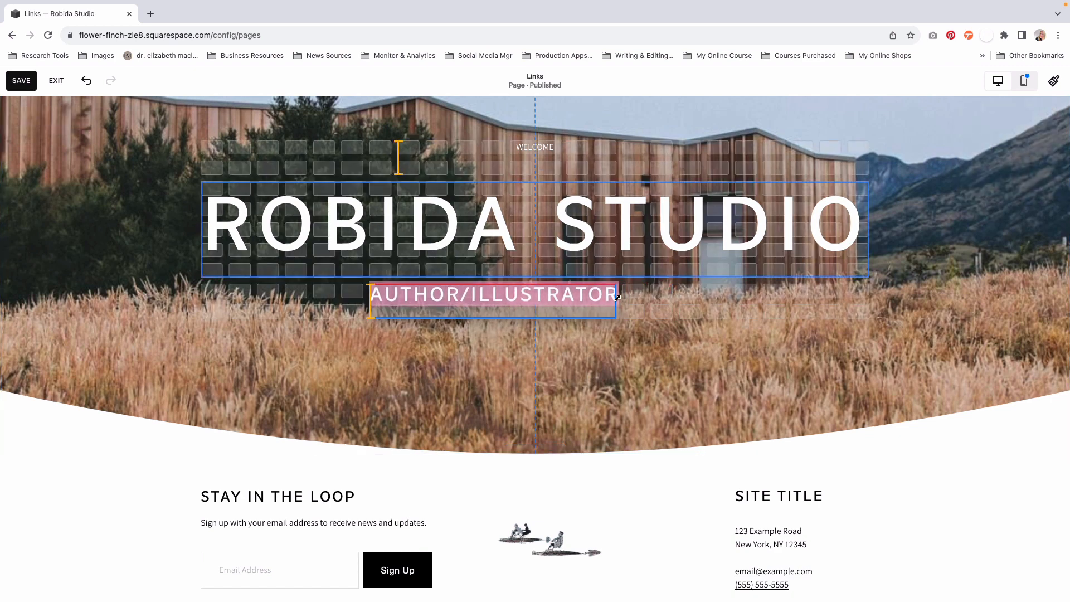
left_click_drag(478, 299, 541, 275)
left_click(534, 344)
left_click(505, 350)
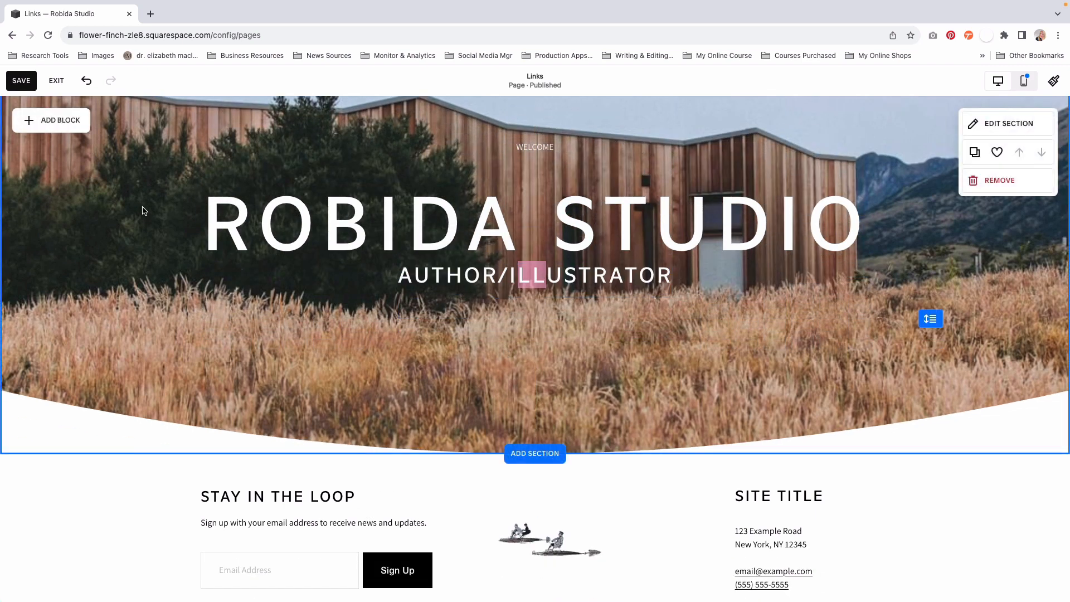
- Add an image block centred below the AUTHOR/ILLUSTRATOR text and fill it with the portrait photo from the library
left_click(62, 121)
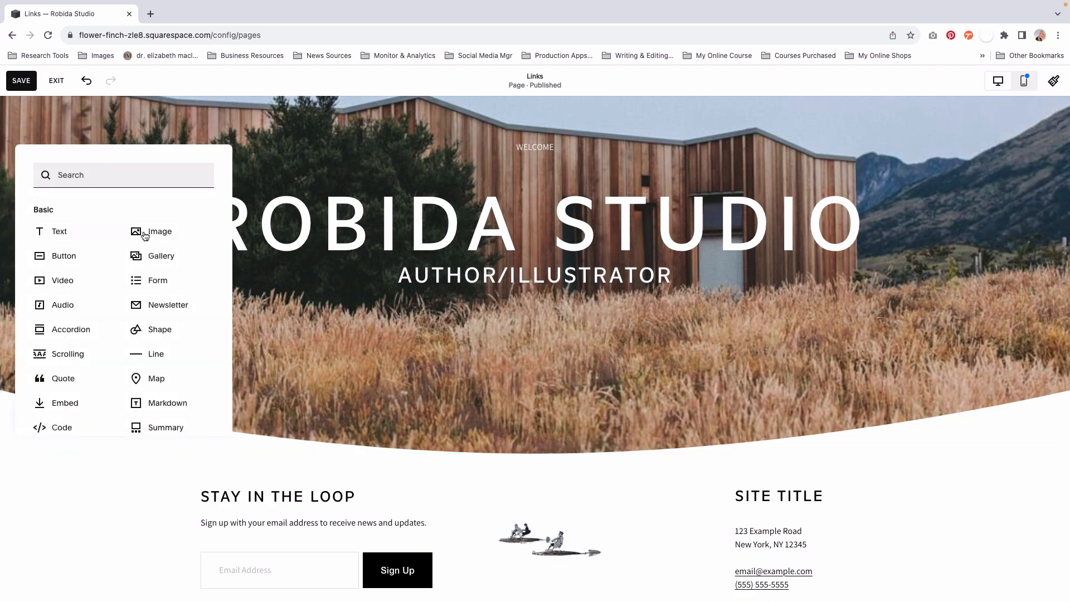
left_click(164, 239)
left_click_drag(279, 296, 531, 384)
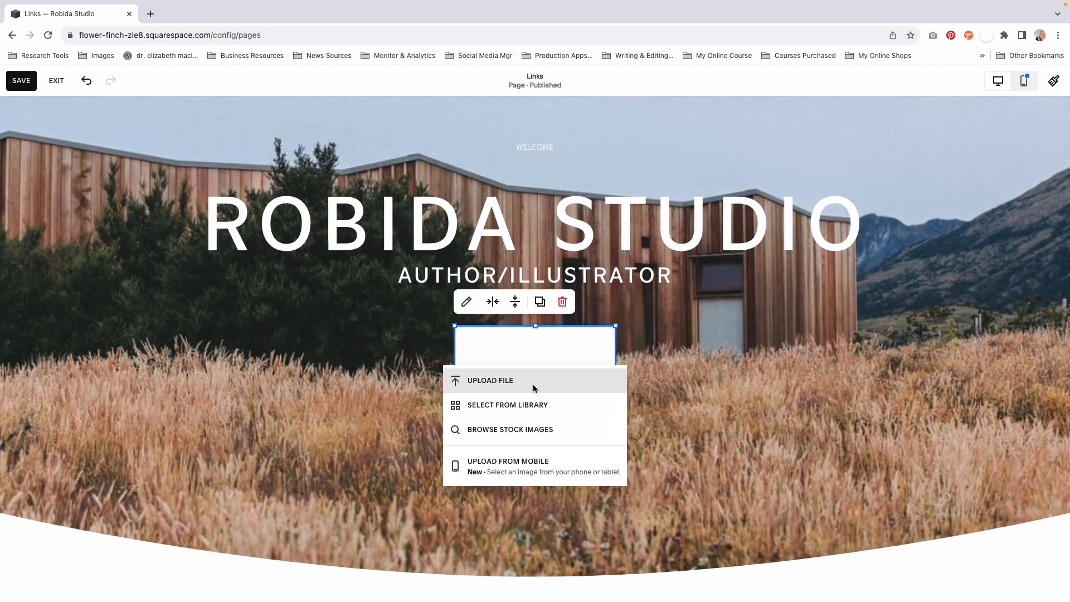
left_click(490, 406)
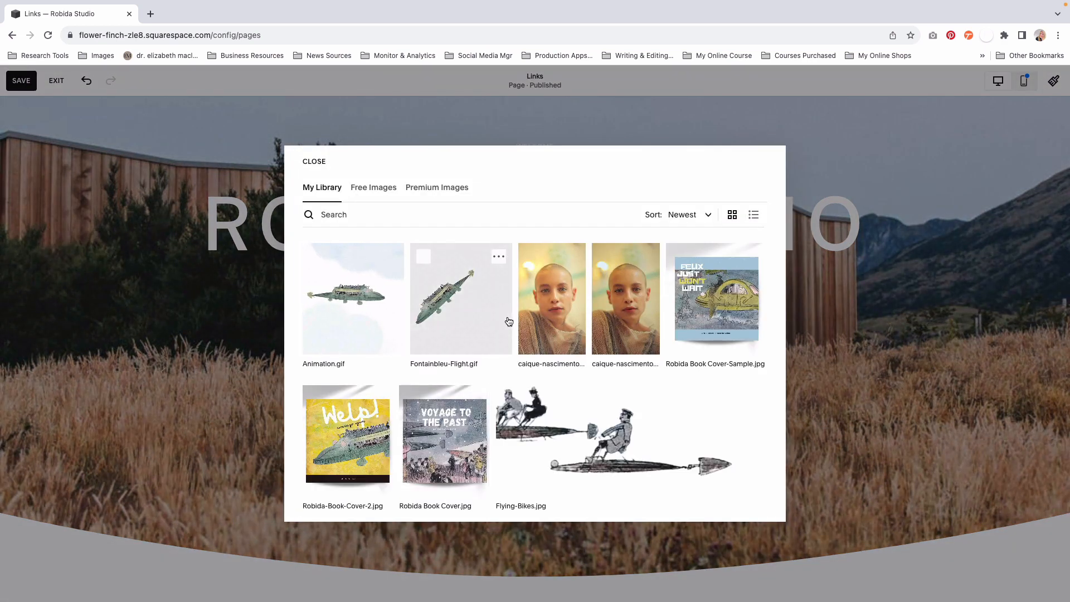
left_click(557, 318)
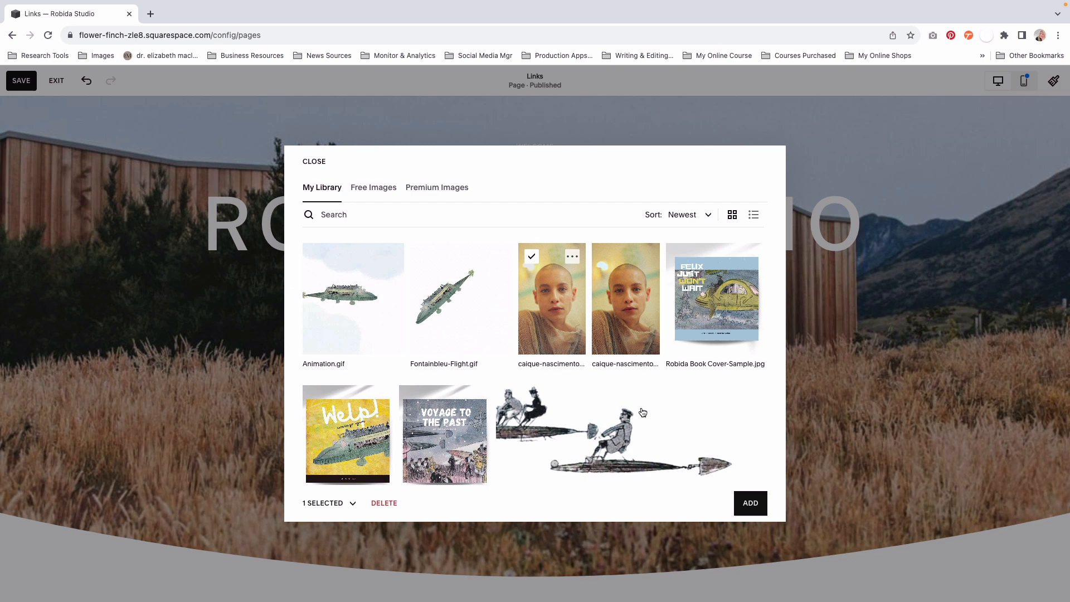
left_click(748, 502)
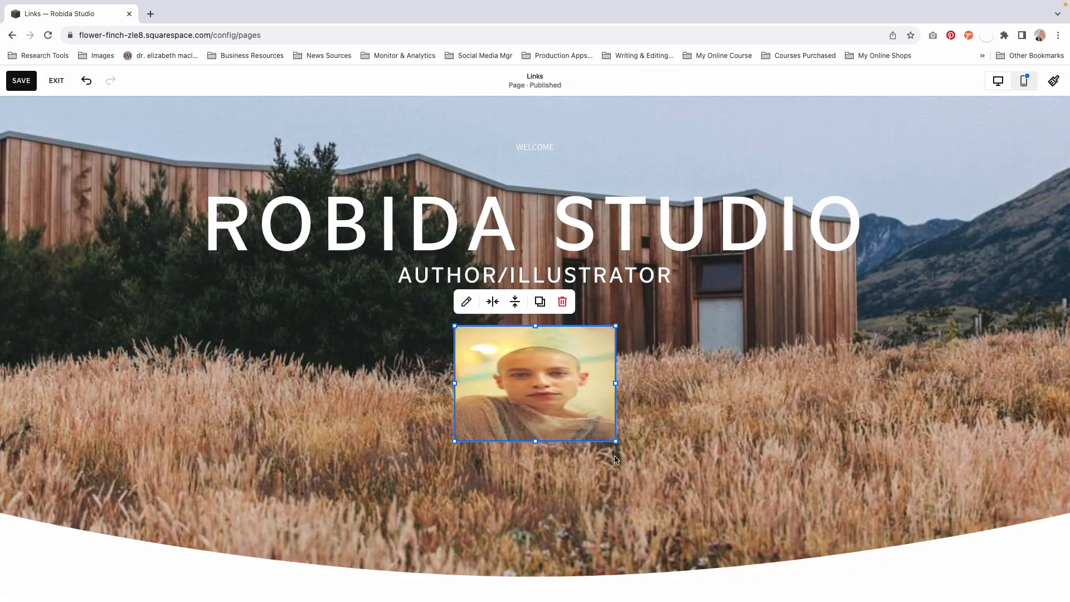
- Give the portrait image the circle shape, then enlarge it and centre it below the AUTHOR/ILLUSTRATOR text
left_click(466, 301)
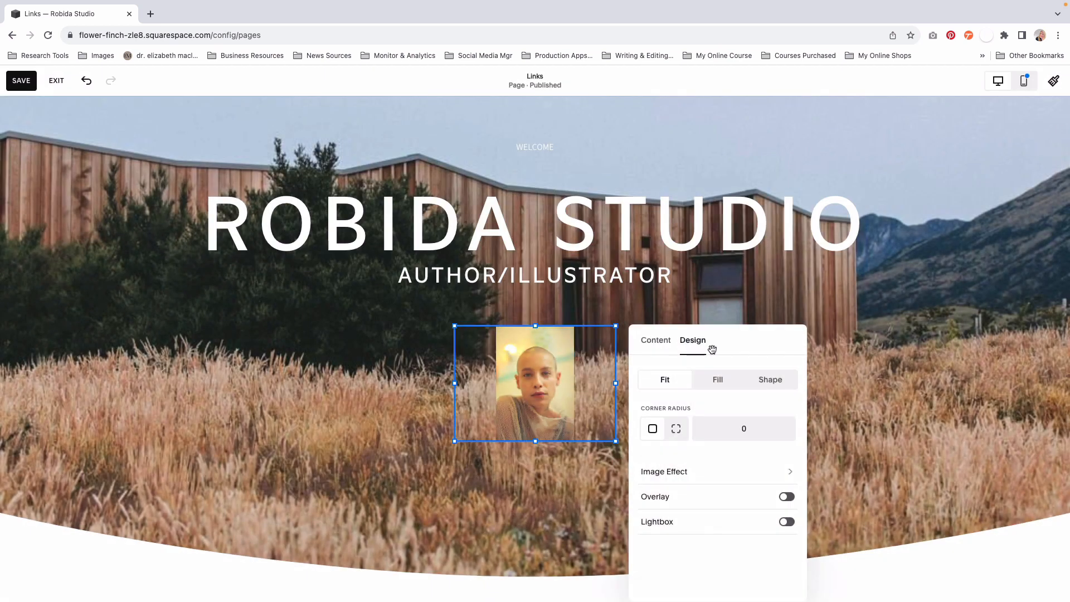
left_click(767, 378)
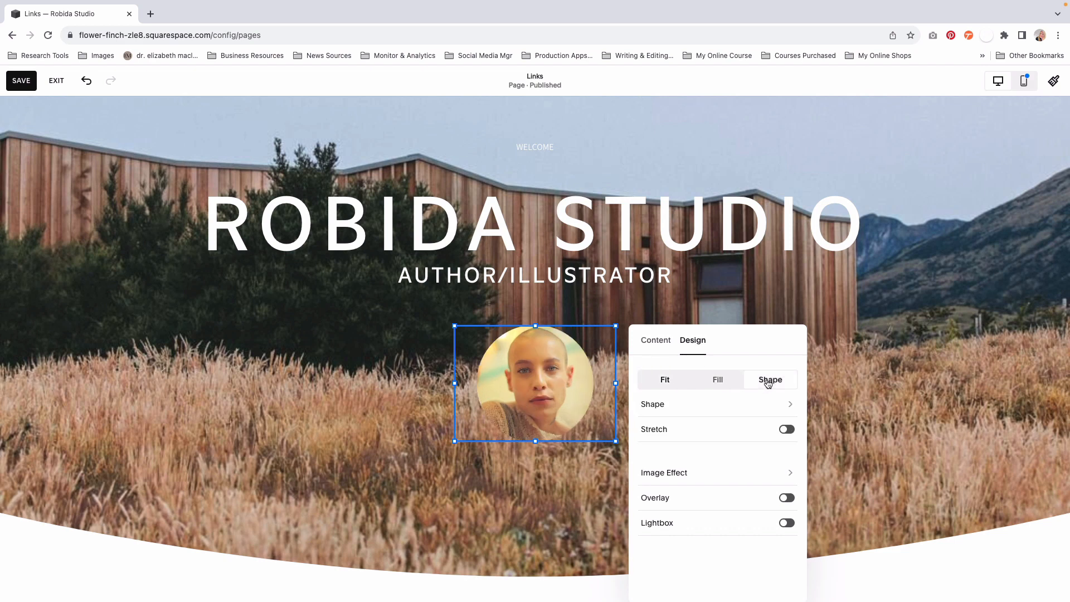
left_click(790, 405)
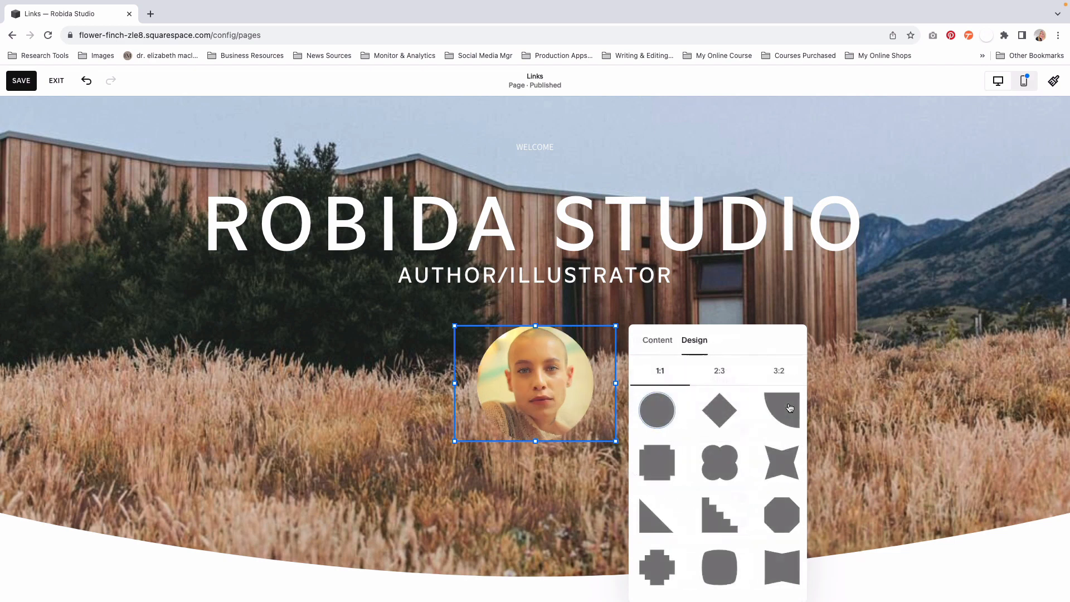
left_click(652, 343)
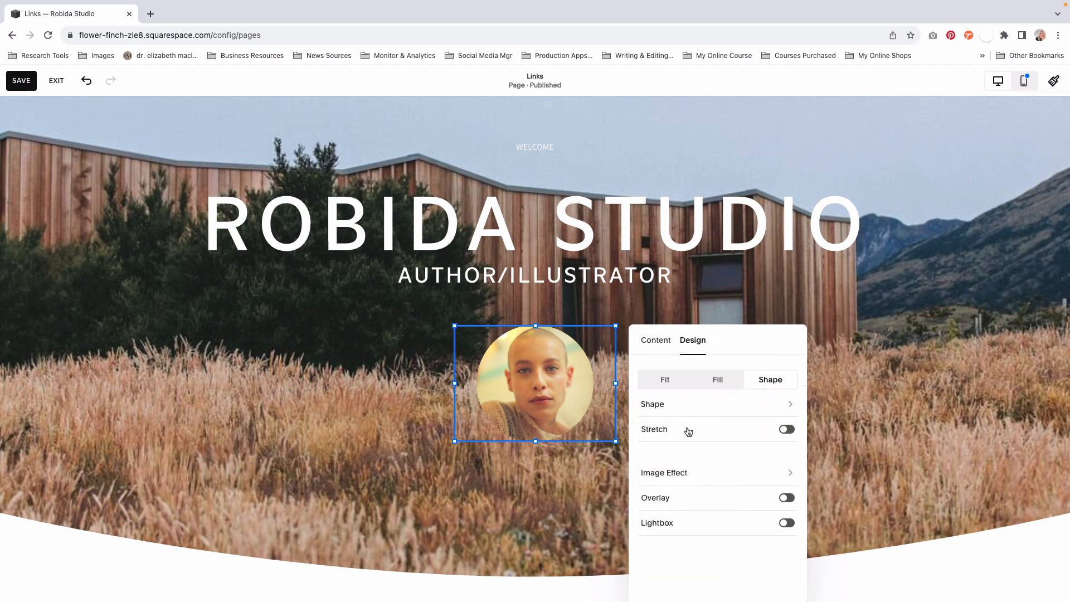
left_click(599, 478)
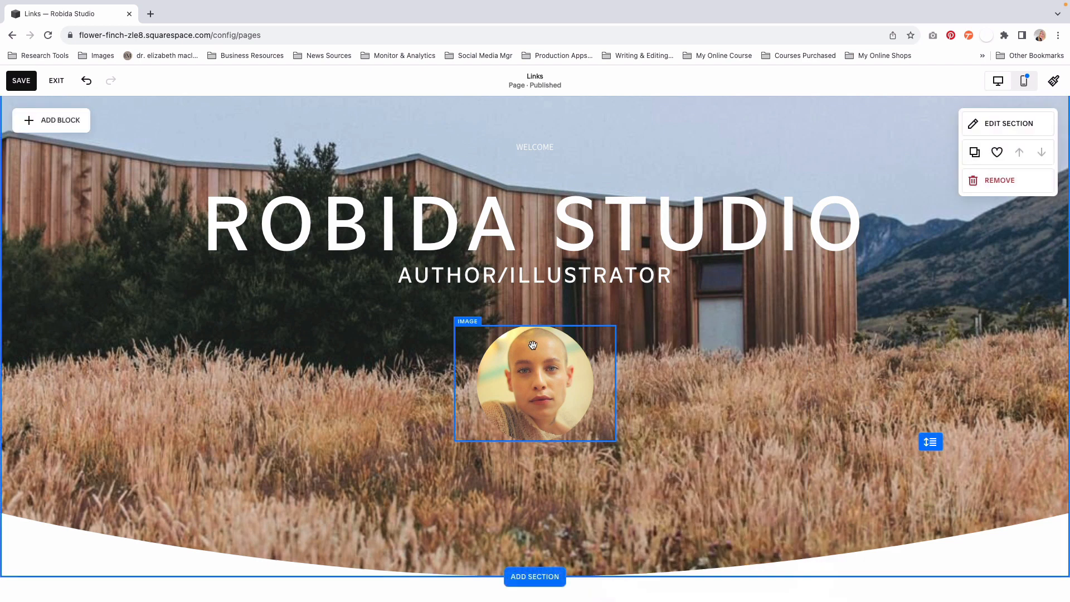
left_click_drag(451, 325, 427, 305)
left_click_drag(499, 358, 513, 358)
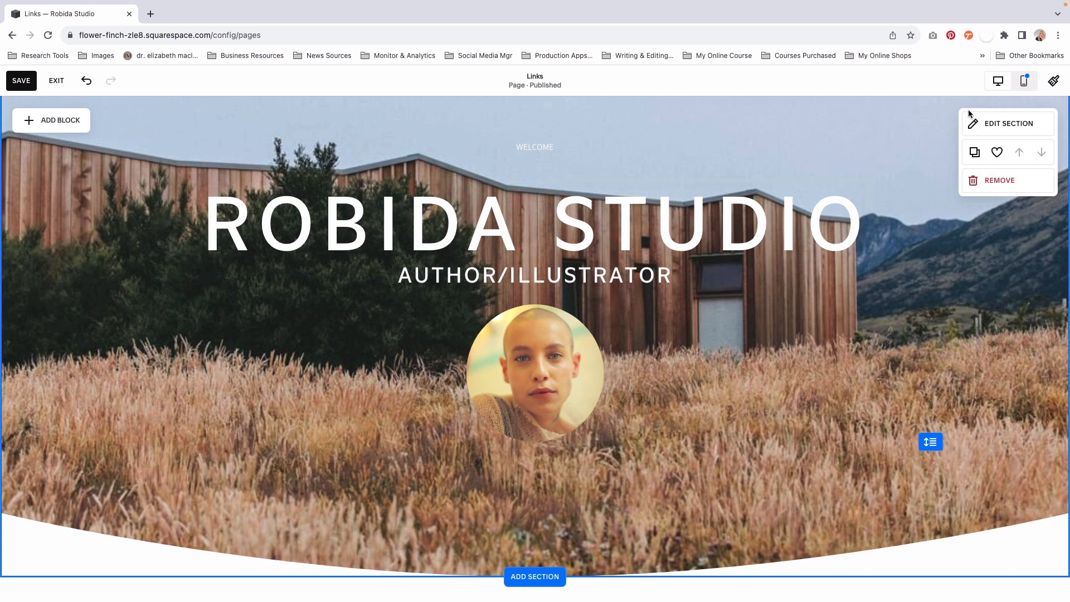
- Switch to the mobile layout and narrow the AUTHOR/ILLUSTRATOR text block so its text becomes smaller
left_click(1024, 80)
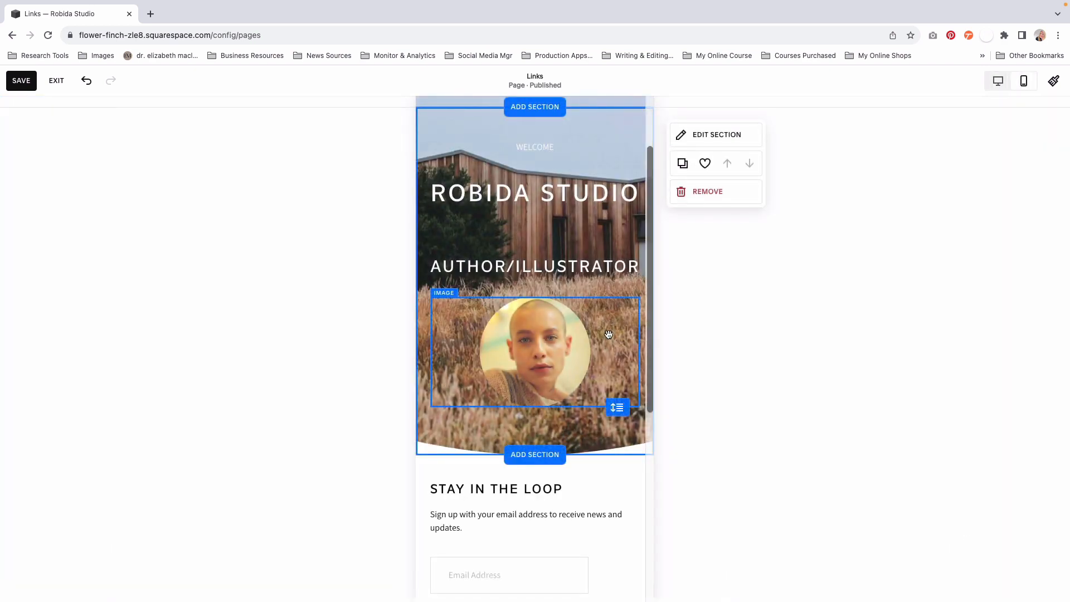
scroll(607, 330, "down", 1)
scroll(601, 319, "up", 1)
left_click(604, 274)
left_click_drag(639, 293, 558, 290)
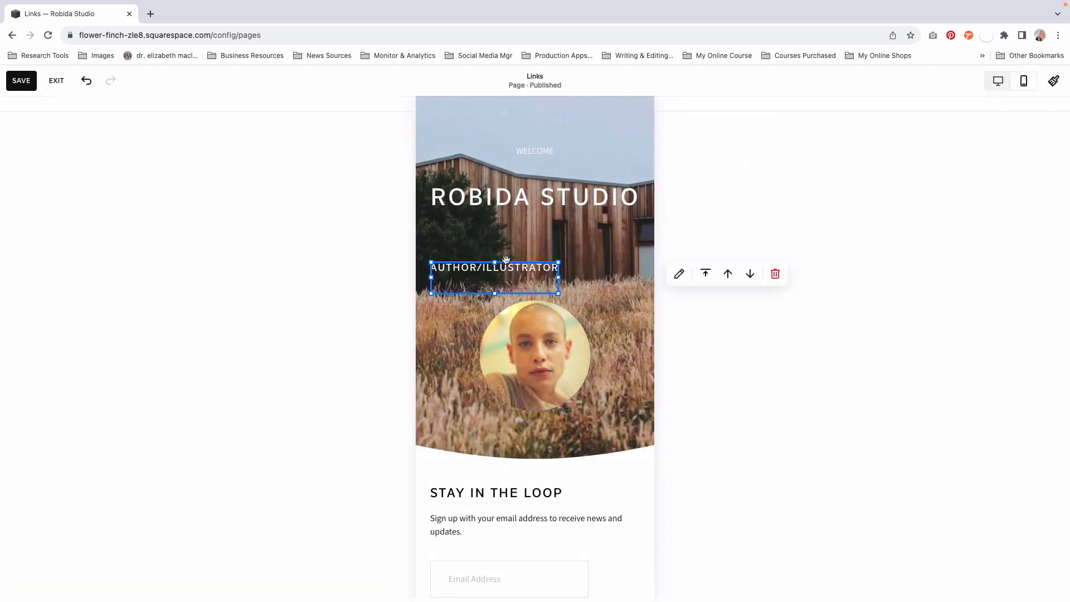
double_click(480, 268)
left_click(504, 326)
left_click(505, 268)
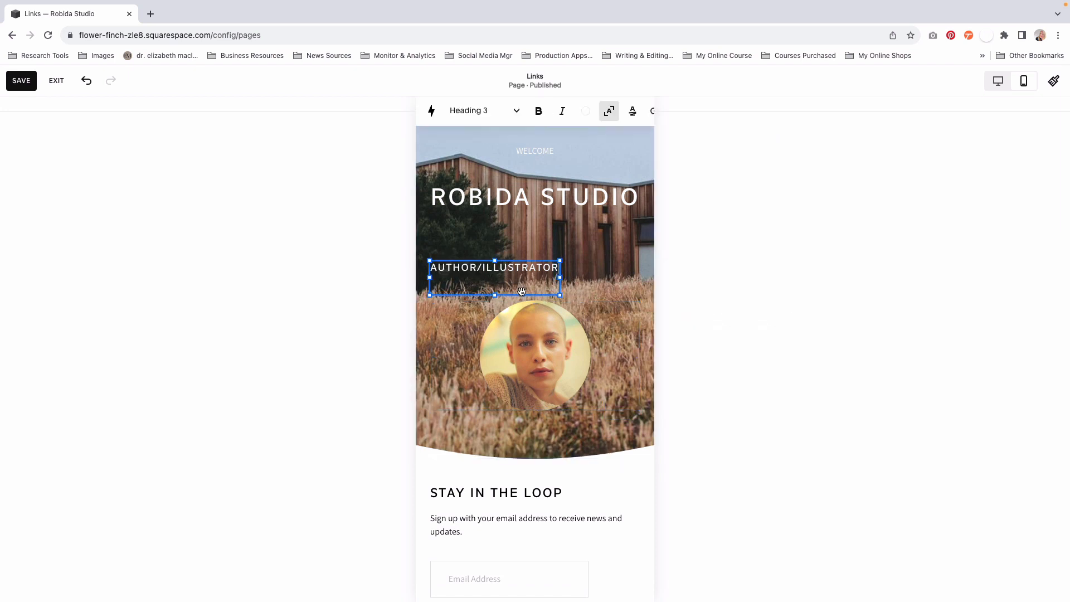
- In the mobile layout, move the portrait up beneath WELCOME and place the ROBIDA STUDIO heading below the portrait
left_click(533, 357)
left_click_drag(532, 356, 537, 215)
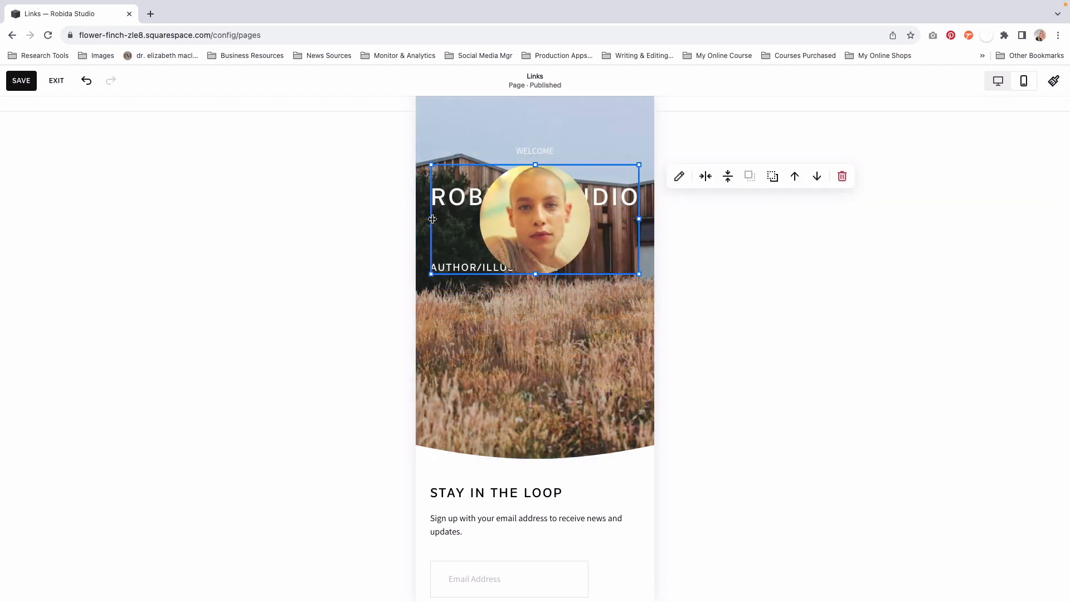
left_click(455, 196)
left_click_drag(455, 196, 456, 312)
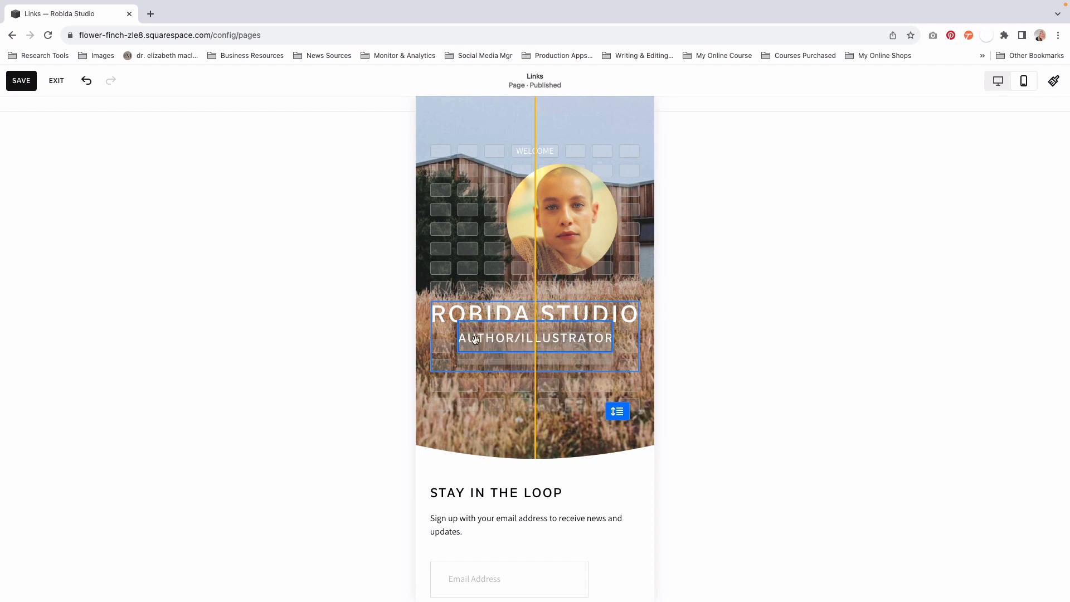
- Position the AUTHOR/ILLUSTRATOR text directly under the ROBIDA STUDIO heading and centre the portrait just above the heading
left_click(615, 335)
left_click_drag(601, 331, 601, 350)
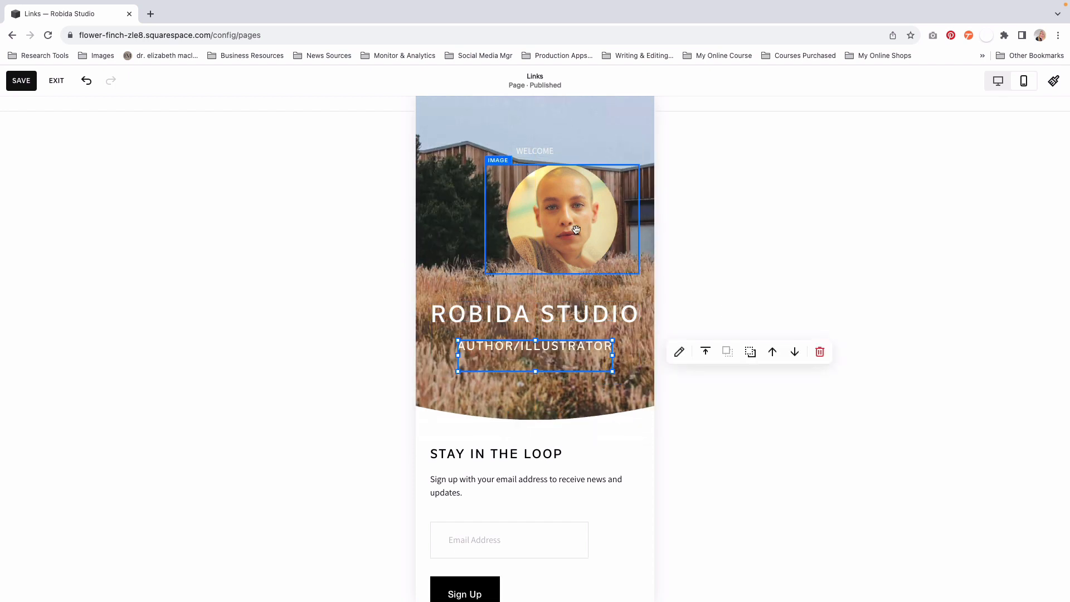
left_click_drag(567, 213, 536, 233)
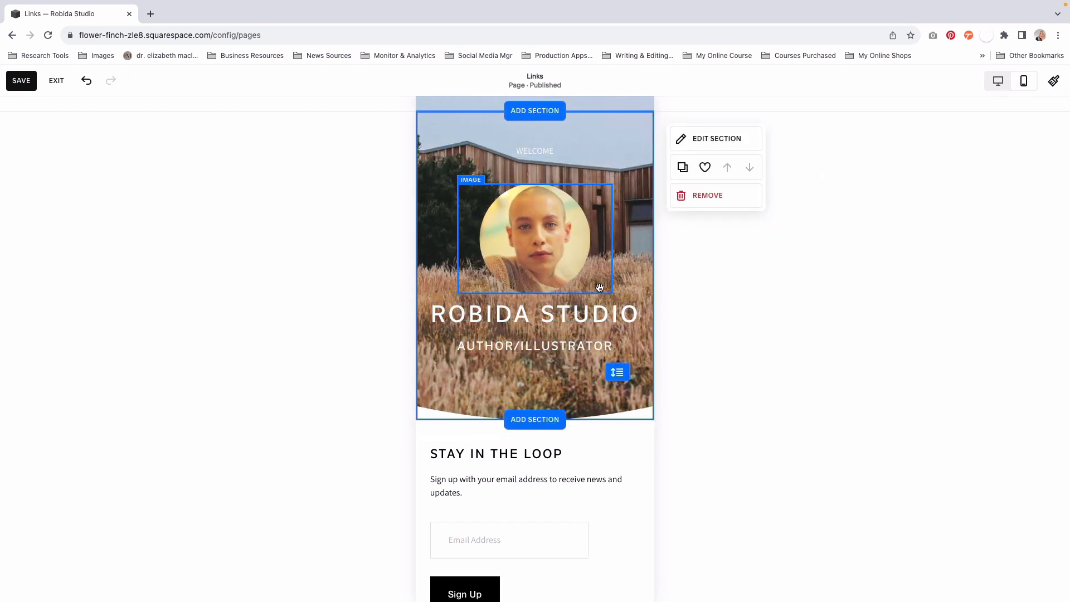
left_click(536, 315)
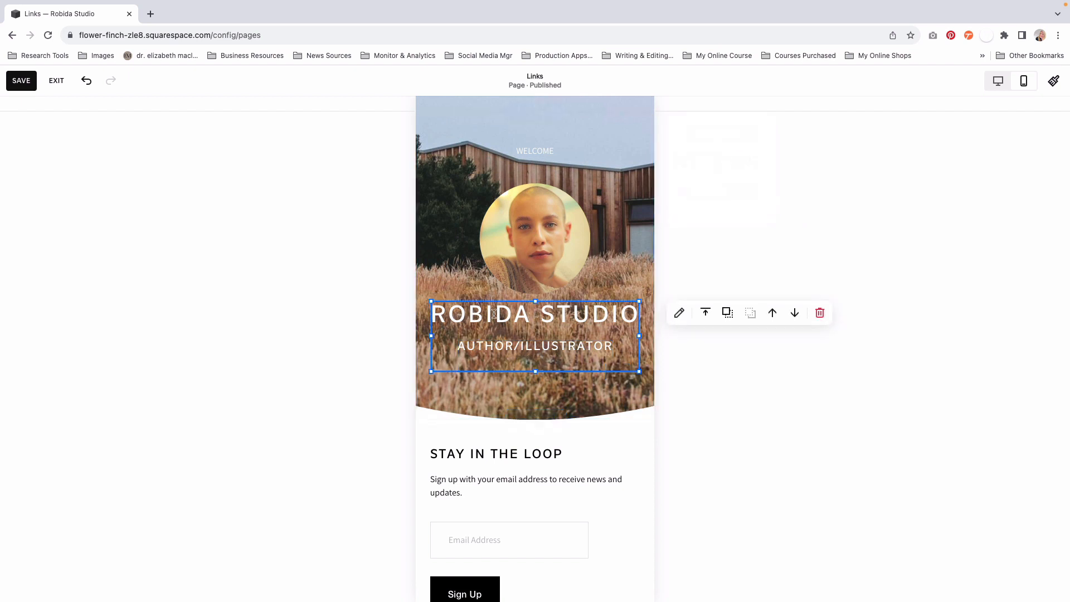
left_click(711, 402)
scroll(522, 350, "up", 3)
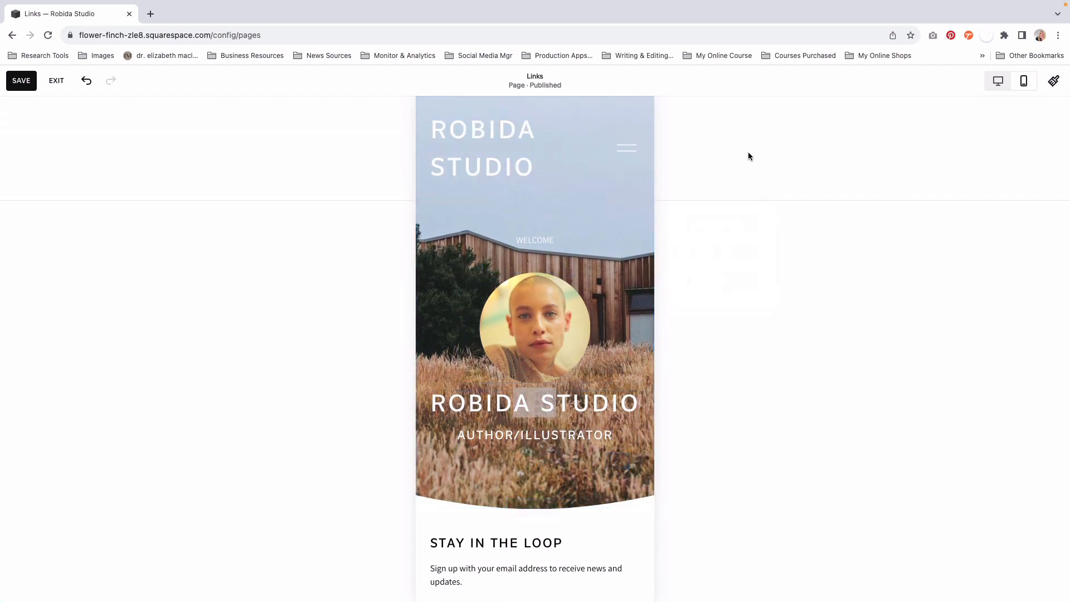
- Return to the desktop layout and replace the intro section's background image with Albert-Robida-8.jpeg from the library
left_click(997, 82)
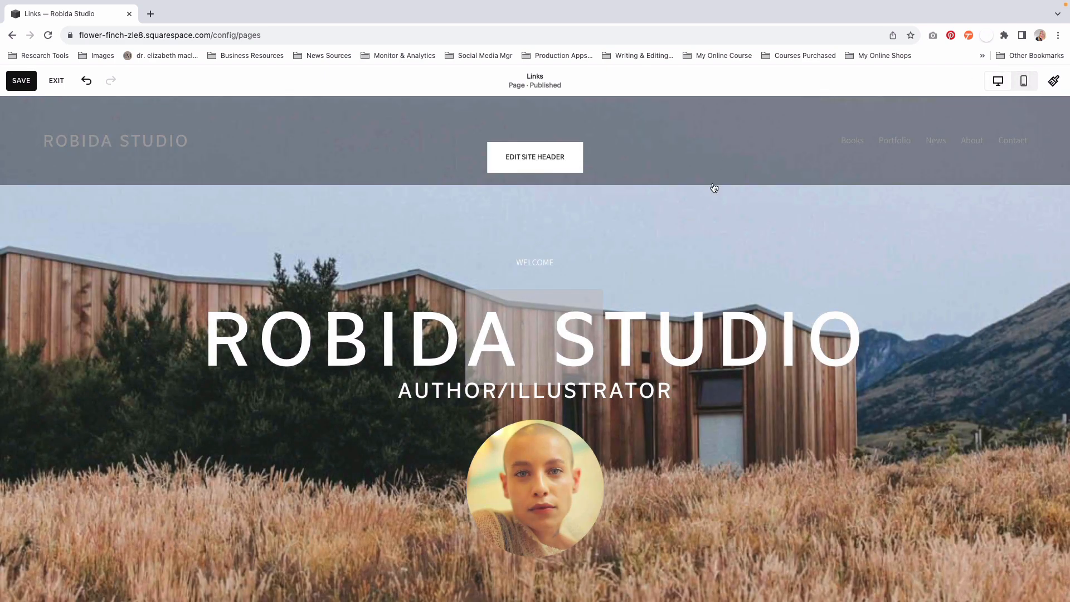
scroll(852, 256, "down", 2)
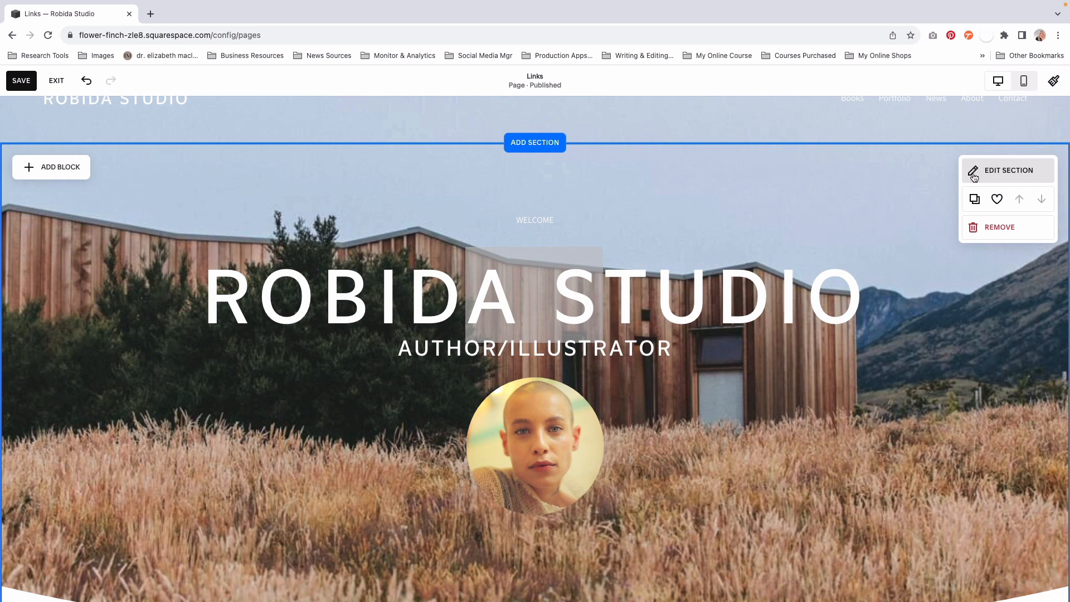
left_click(972, 175)
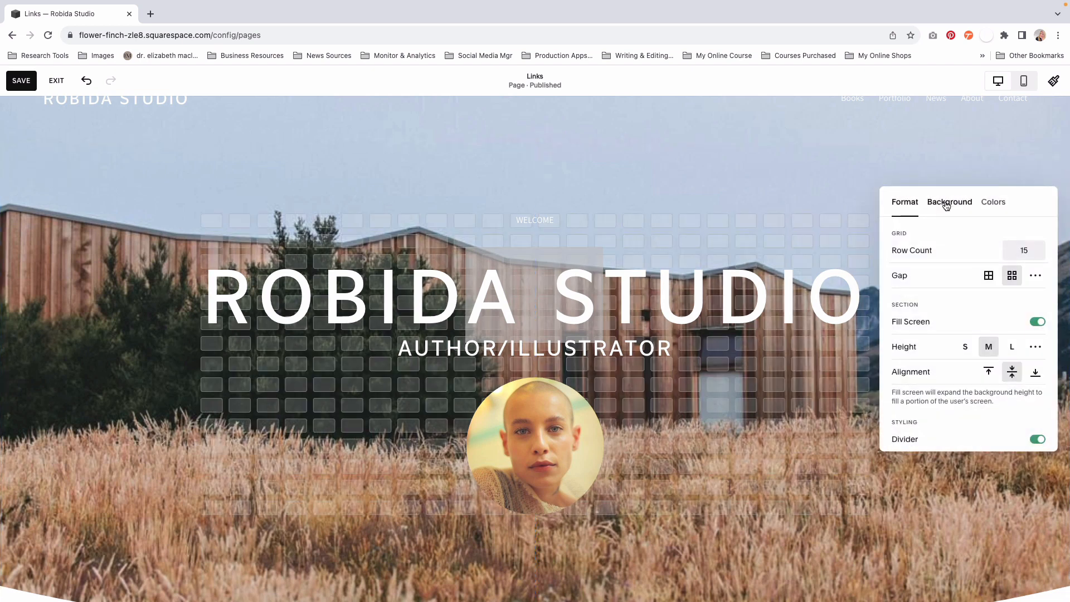
left_click(945, 204)
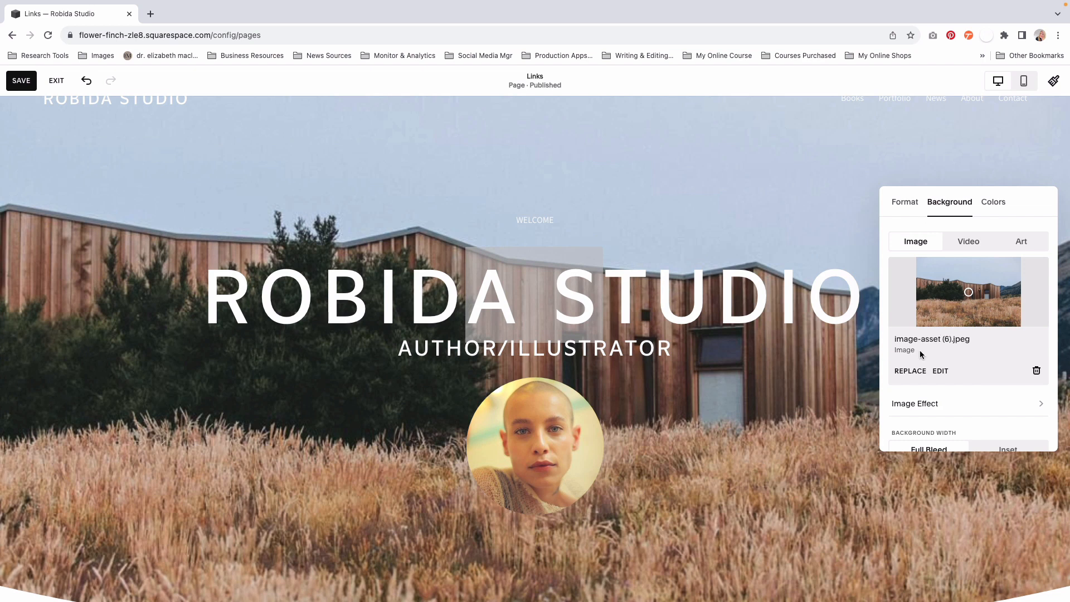
left_click(908, 370)
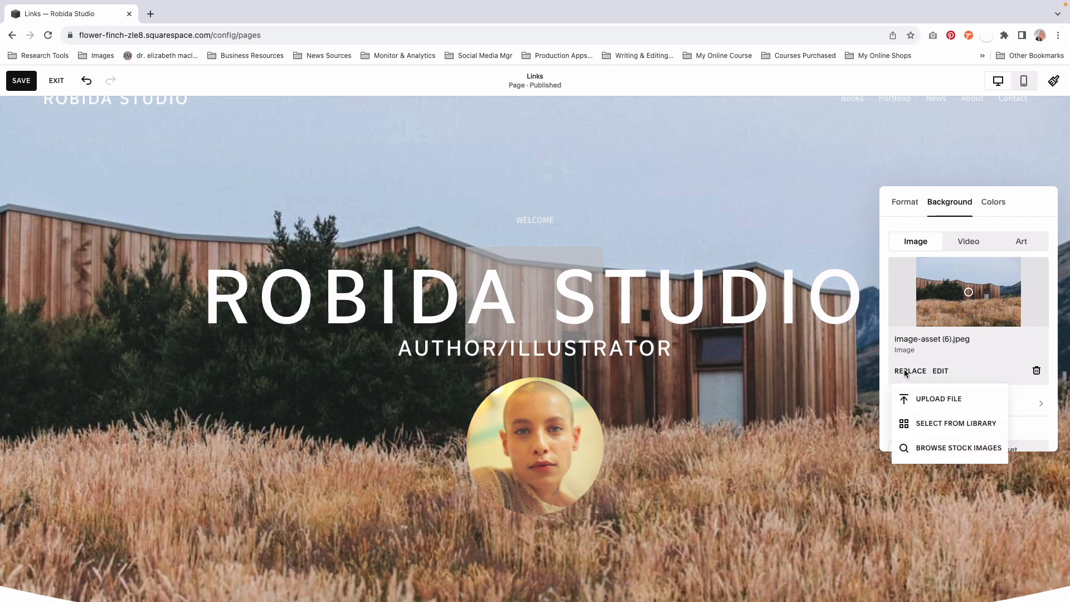
left_click(920, 425)
scroll(687, 430, "down", 1)
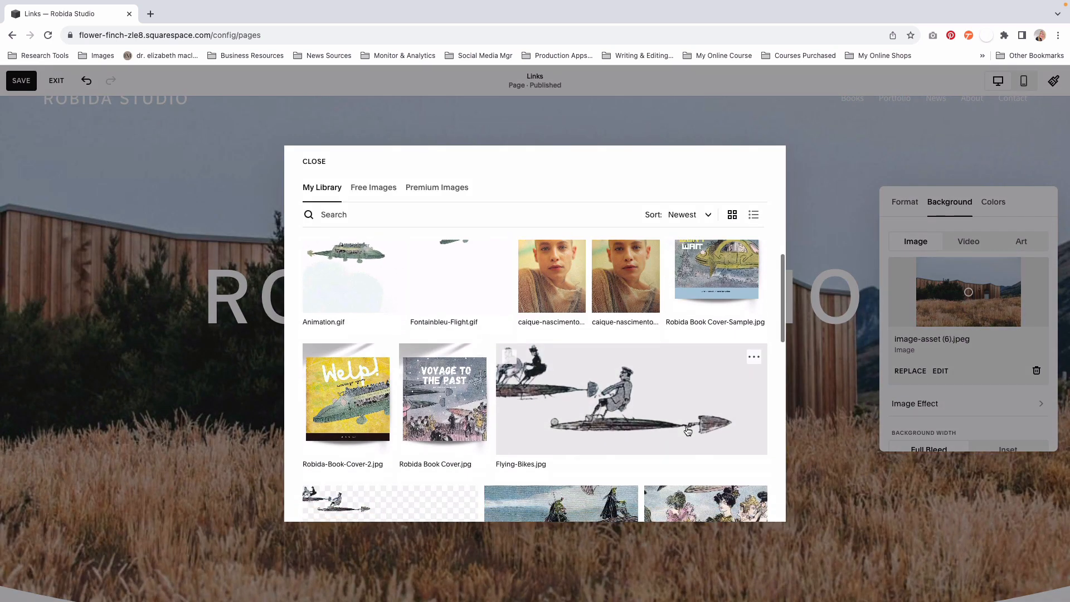
scroll(688, 431, "down", 7)
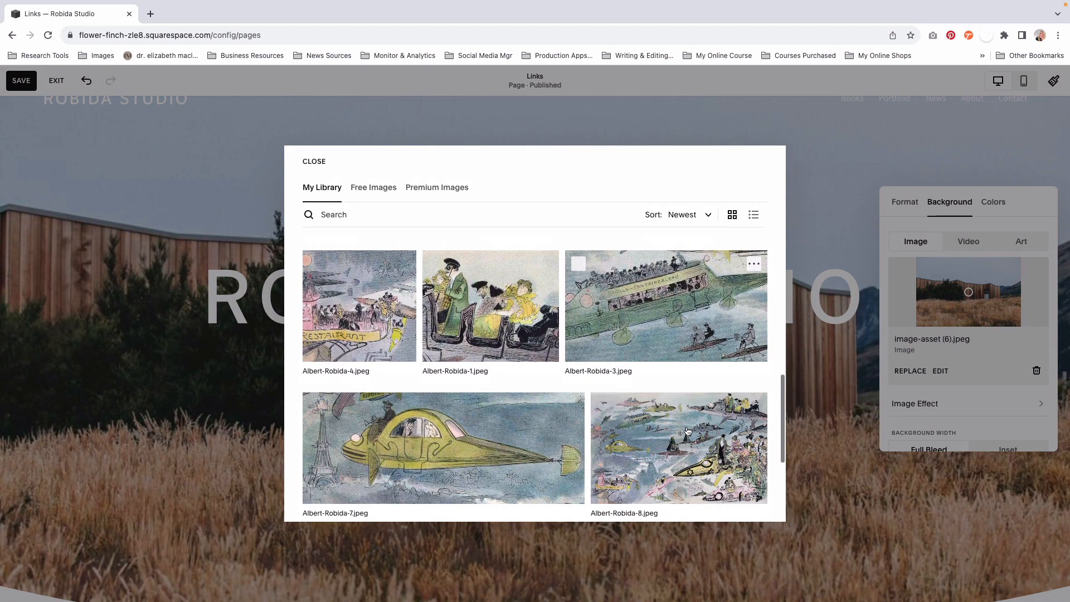
scroll(687, 431, "down", 3)
scroll(677, 390, "up", 1)
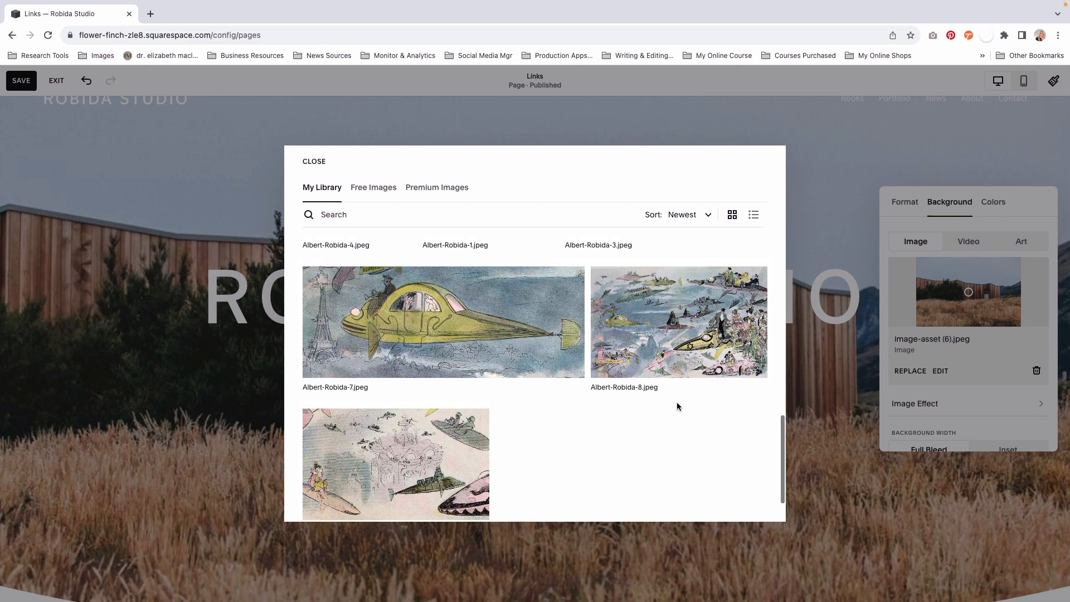
left_click(672, 331)
left_click(745, 502)
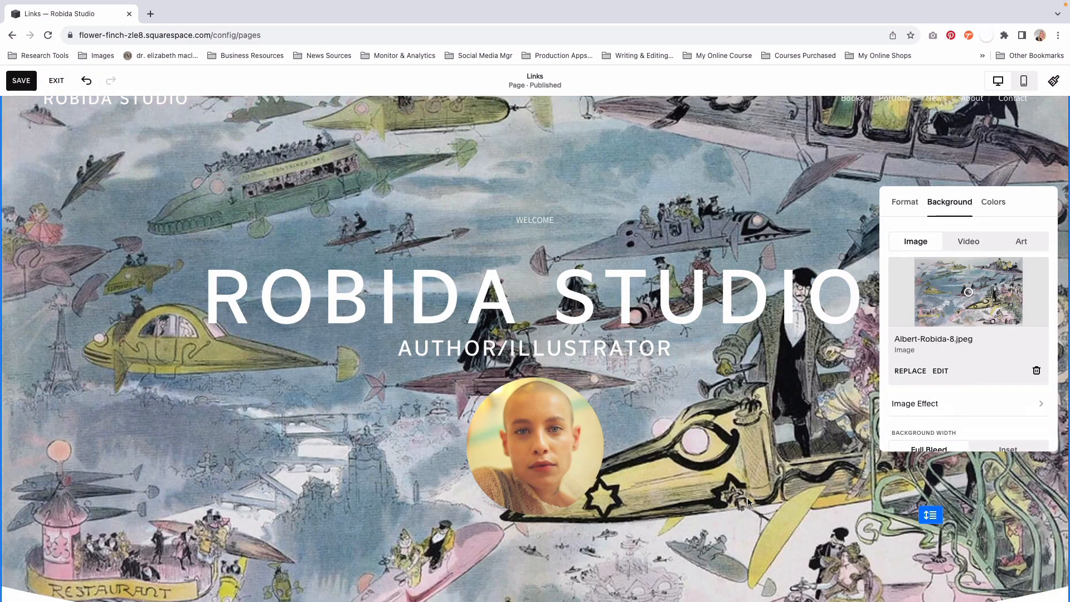
- Set the intro section background's overlay opacity to 37%
scroll(948, 394, "down", 1)
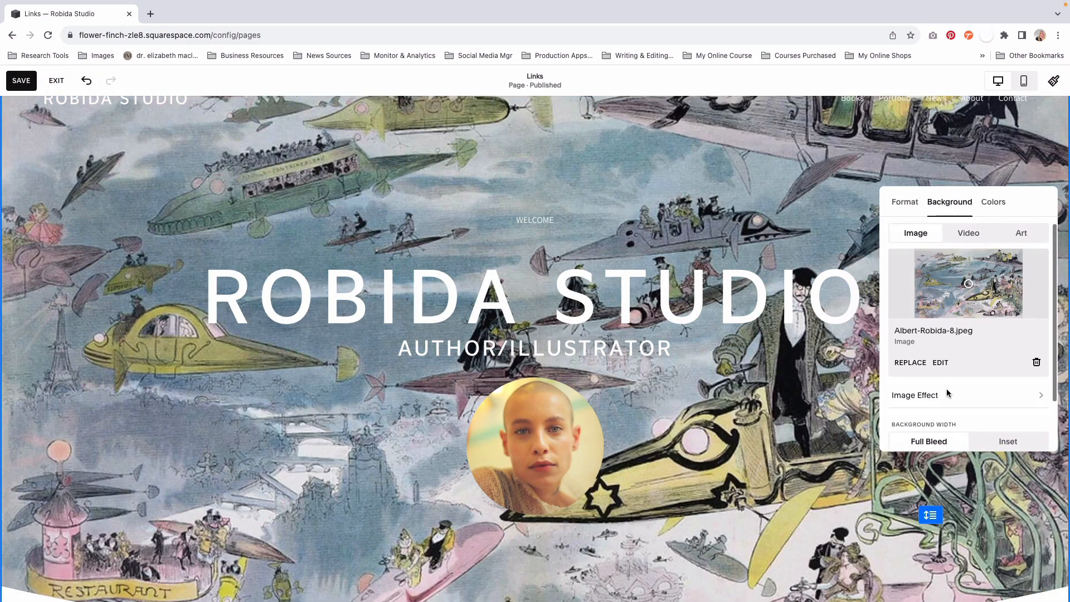
scroll(947, 393, "down", 2)
left_click_drag(919, 426, 943, 426)
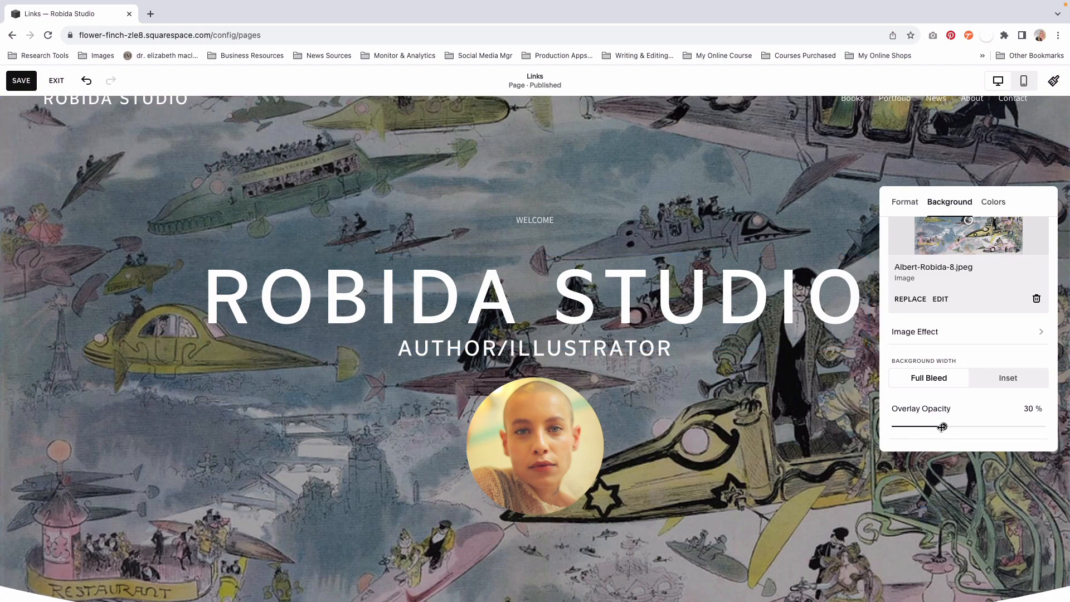
mouse_move(942, 426)
left_mouse_down()
mouse_move(927, 426)
mouse_move(969, 427)
mouse_move(955, 426)
left_mouse_up()
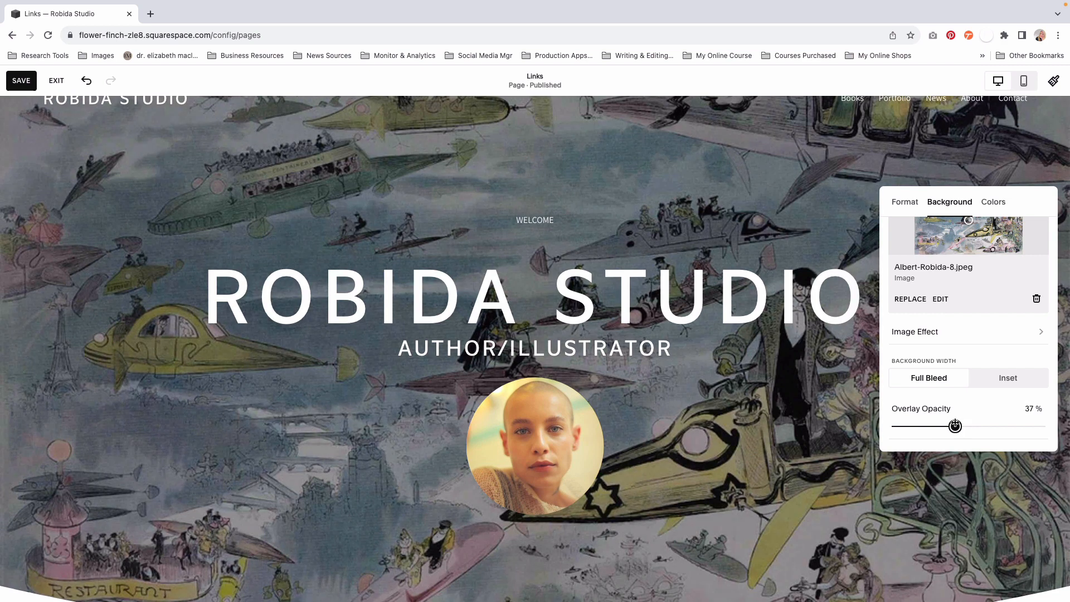
- Try the Bright 2 colour theme on the intro section, then settle on Dark 1
left_click(991, 205)
left_click(952, 352)
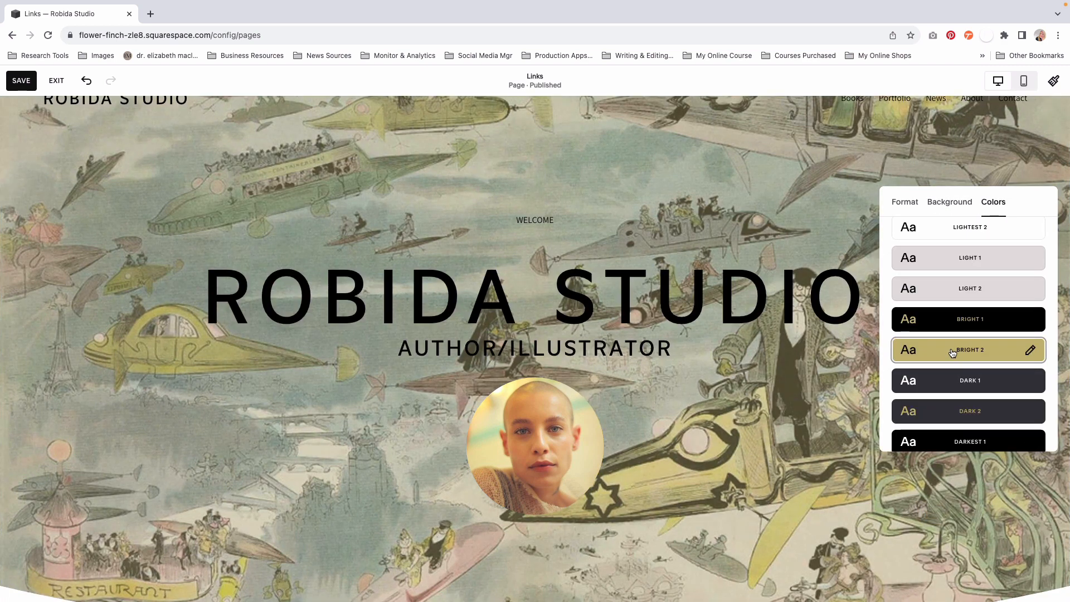
left_click(965, 387)
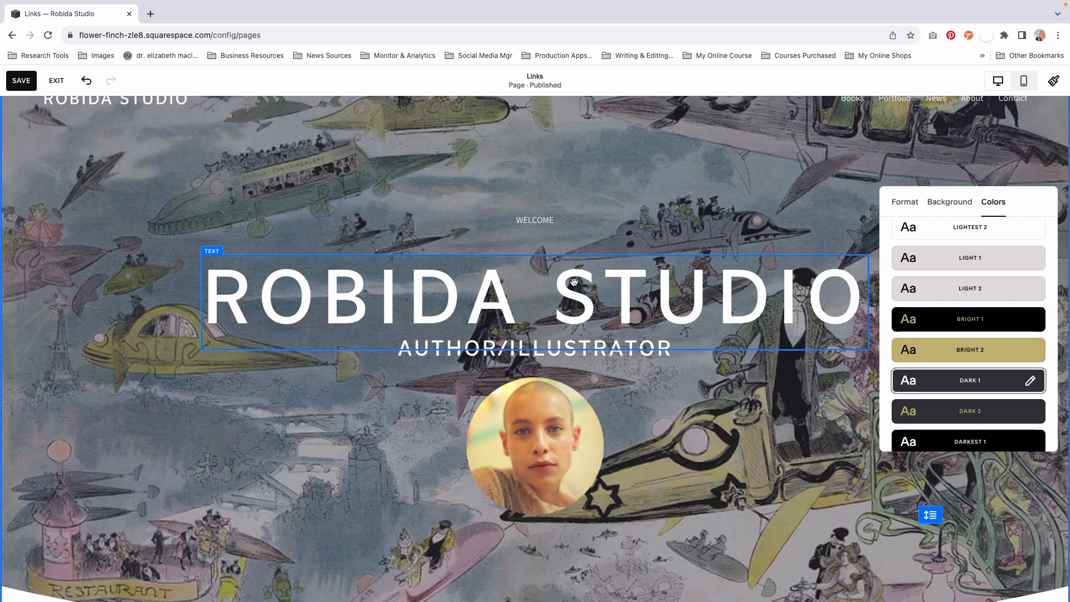
- Change the WELCOME text above the ROBIDA STUDIO heading to the Heading 3 style
left_click(540, 221)
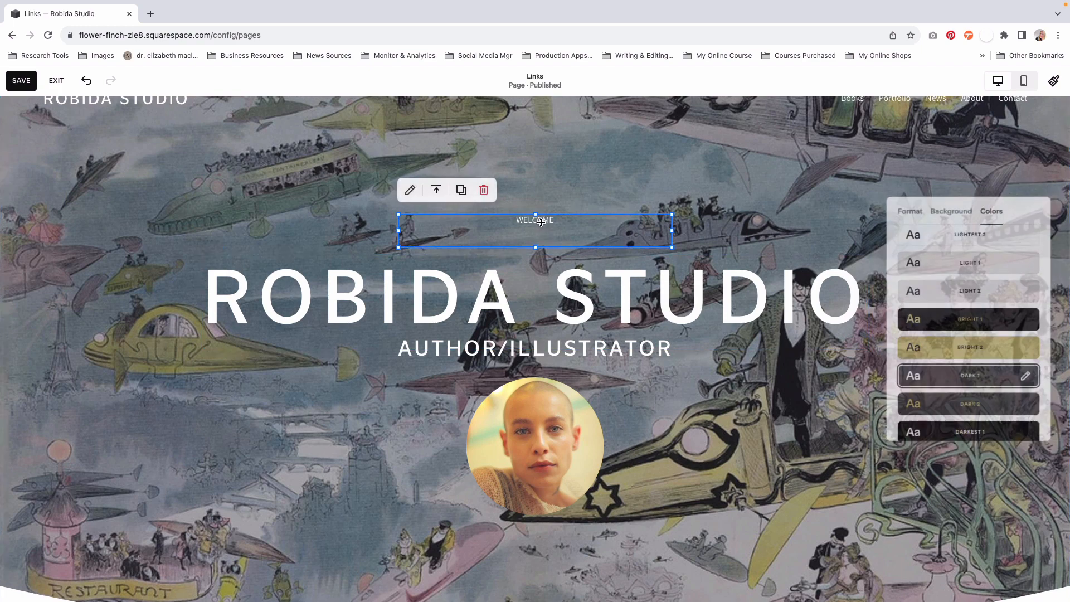
left_click(549, 220)
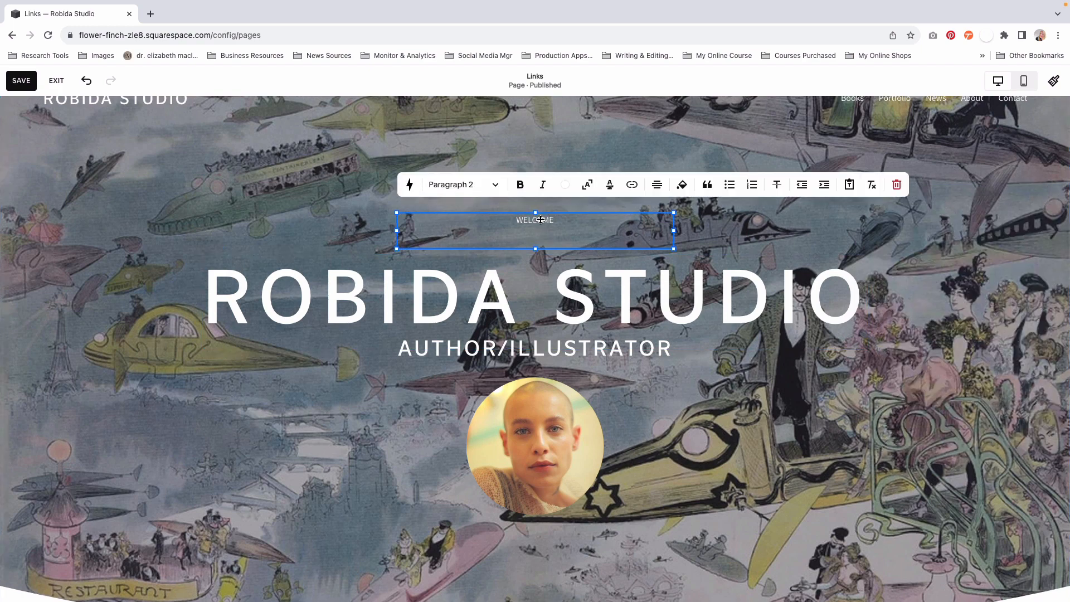
left_click(541, 220)
left_click(564, 224)
double_click(564, 224)
left_click(448, 187)
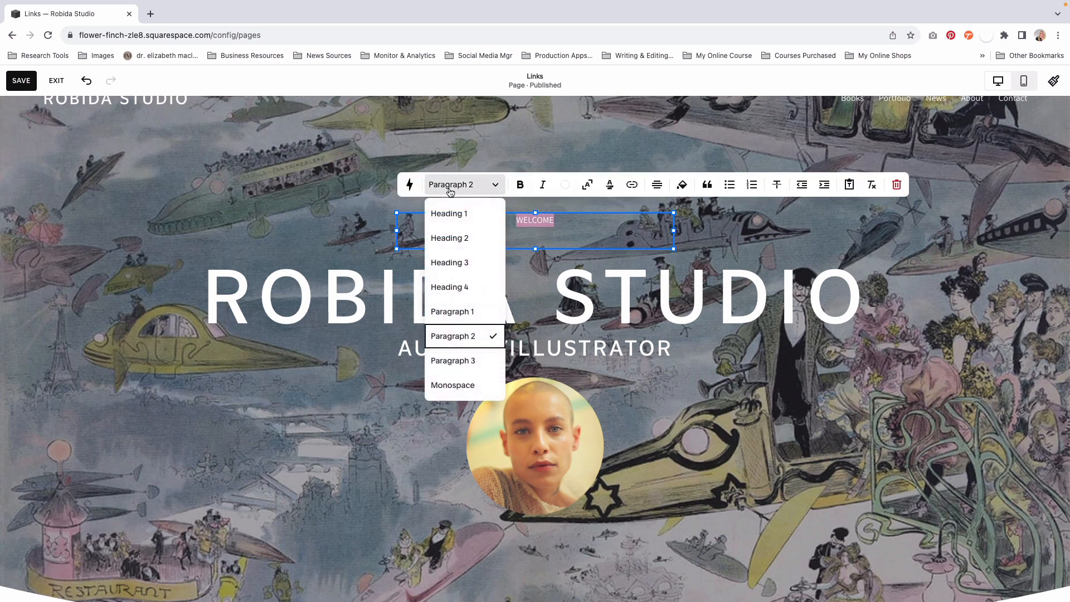
left_click(447, 268)
left_click(347, 205)
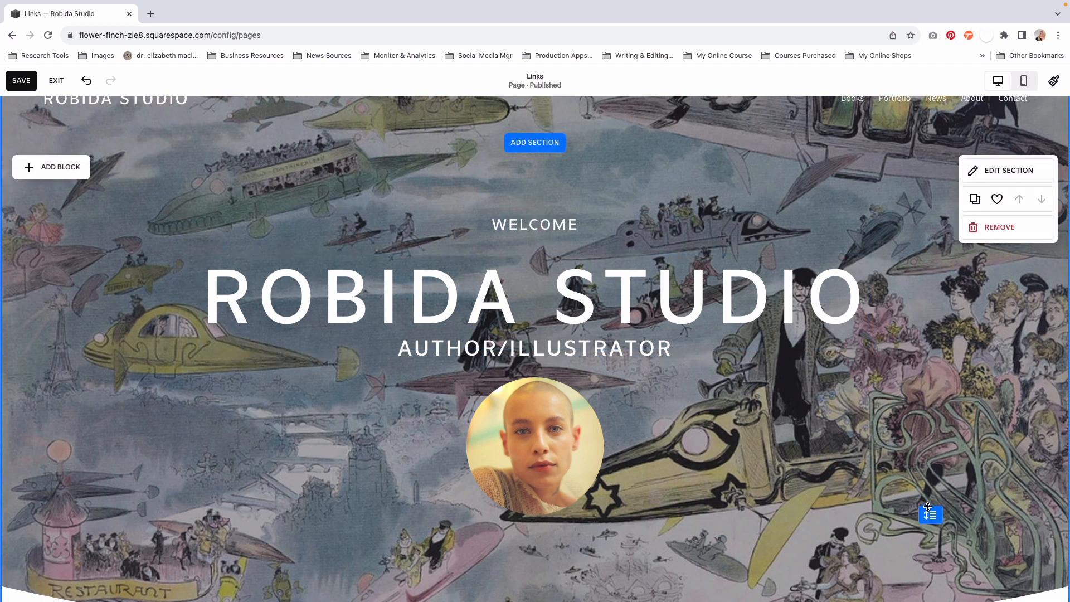
- Add a blank section between the intro section and the footer
scroll(605, 234, "down", 4)
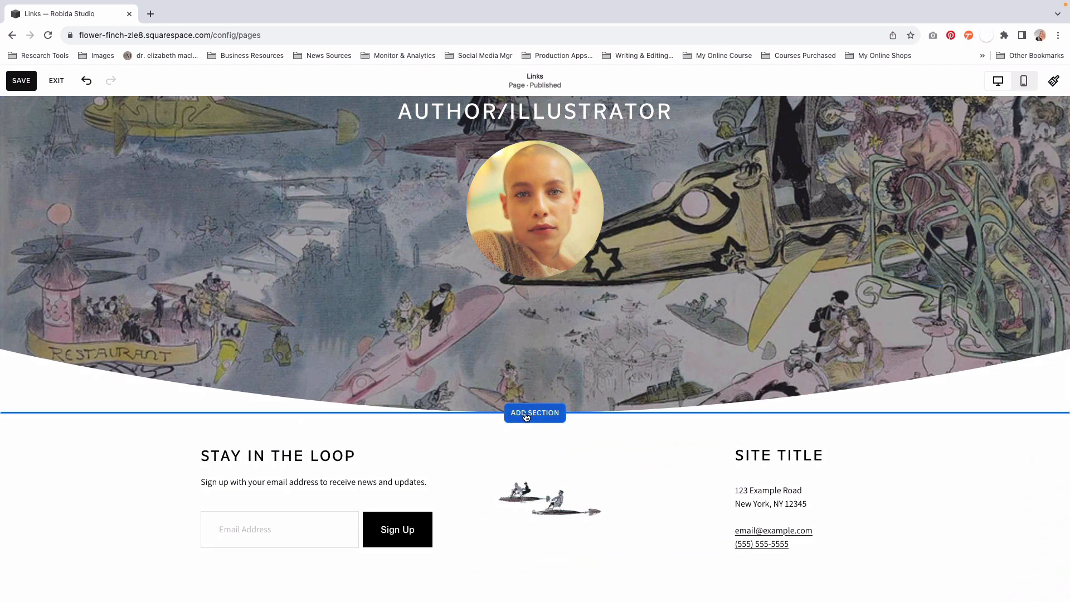
left_click(525, 415)
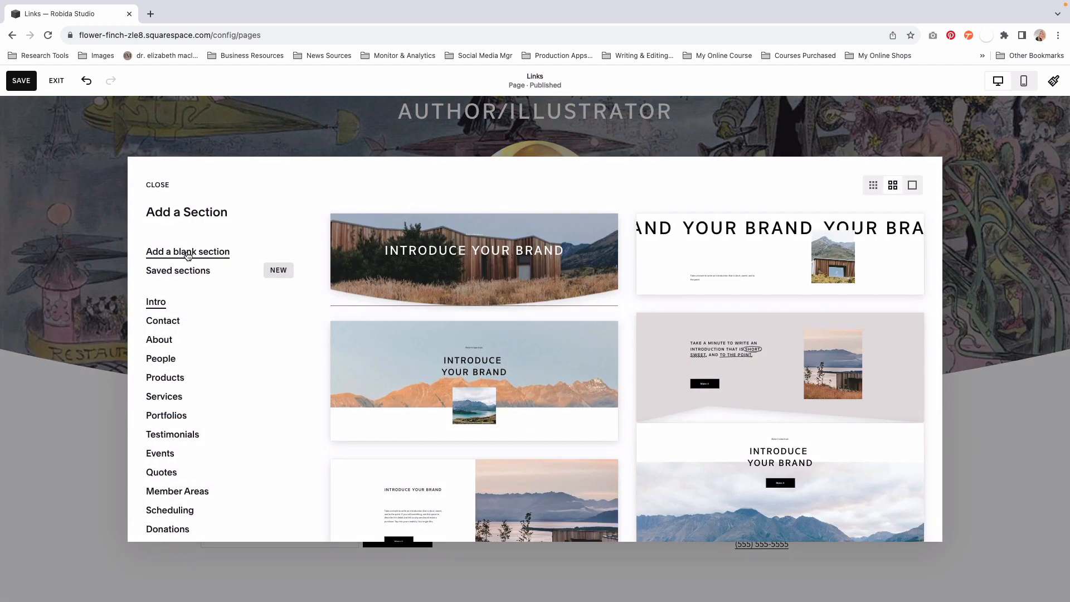
left_click(186, 252)
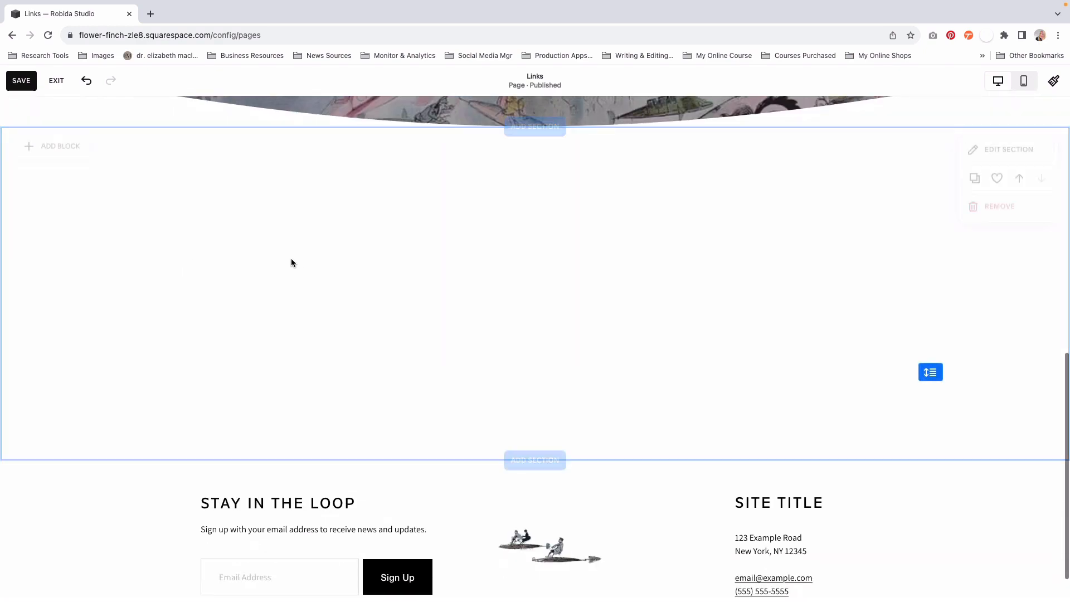
scroll(422, 260, "up", 1)
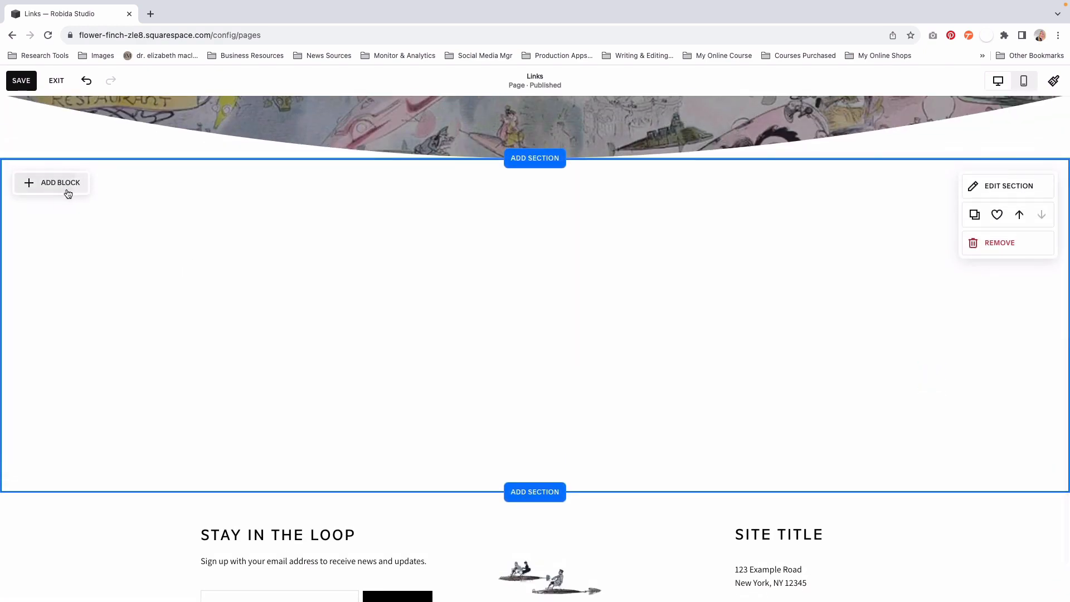
- Add a button block to the blank section and stretch it across the full width of the content grid
left_click(60, 183)
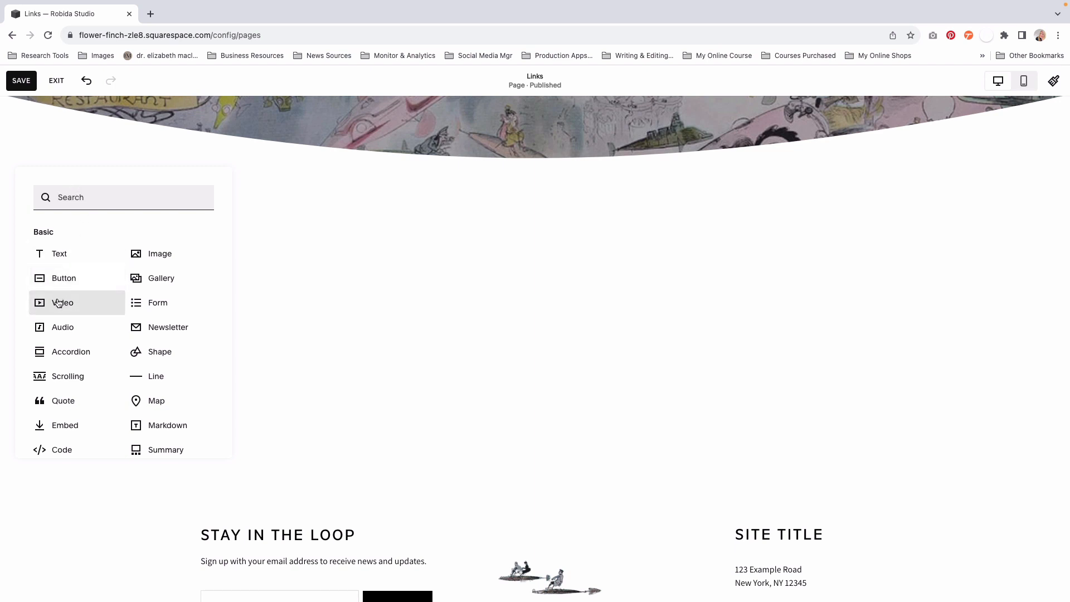
left_click(62, 278)
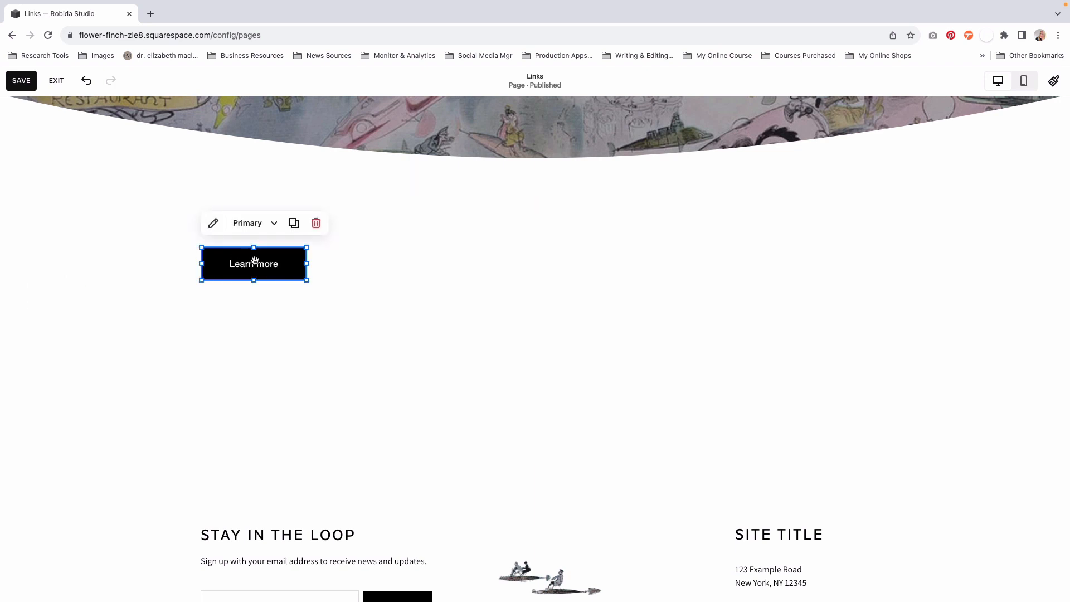
left_click_drag(261, 263, 784, 263)
left_click_drag(483, 263, 201, 269)
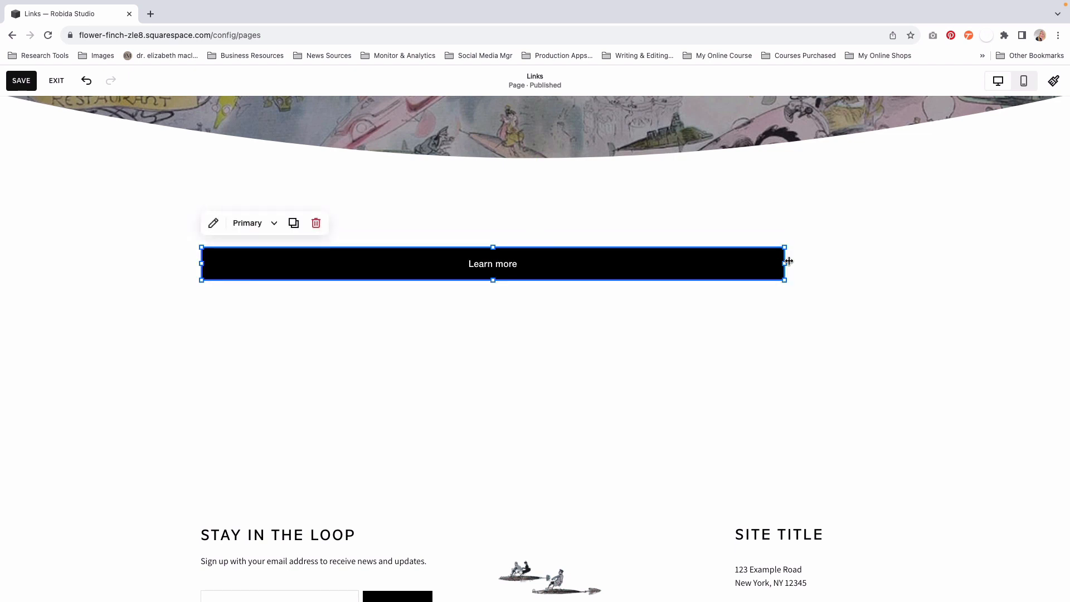
left_click_drag(789, 261, 869, 258)
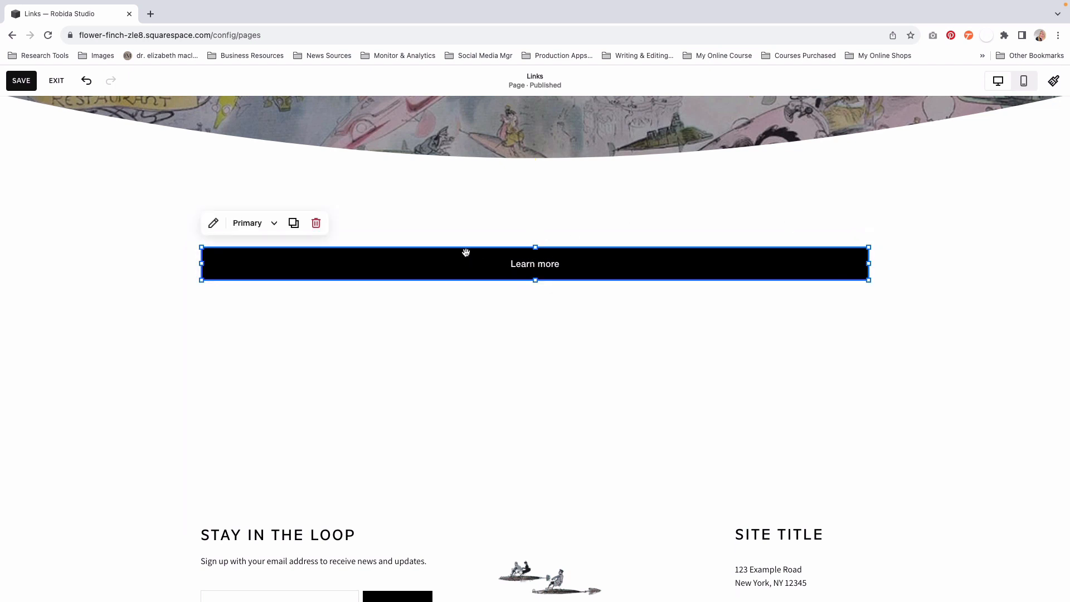
- Duplicate the full-width Learn more button three times and stack the copies below it with even gaps
left_click(293, 223)
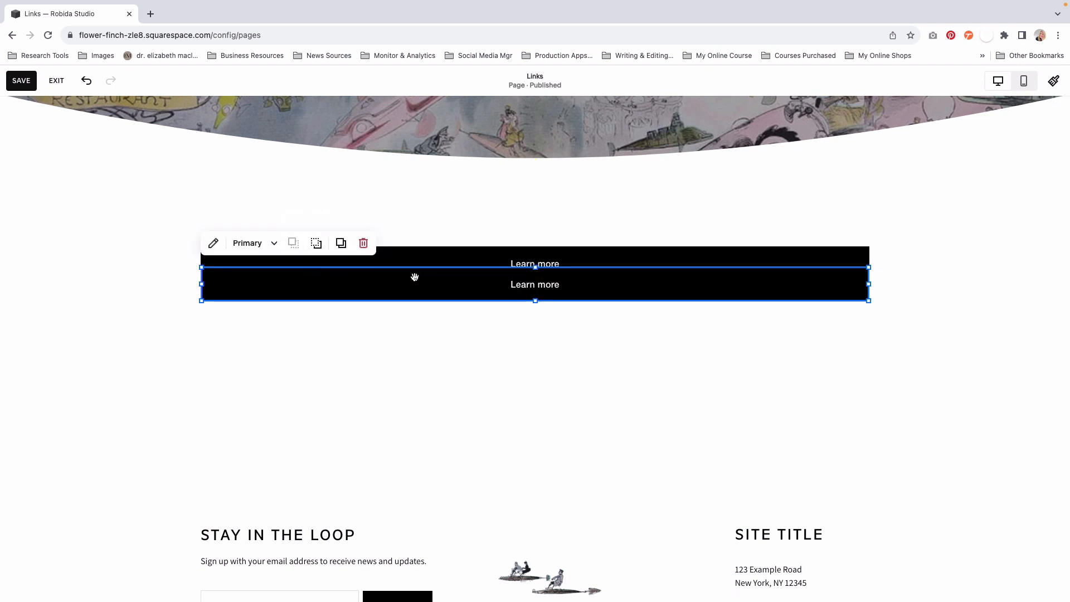
left_click_drag(415, 277, 440, 304)
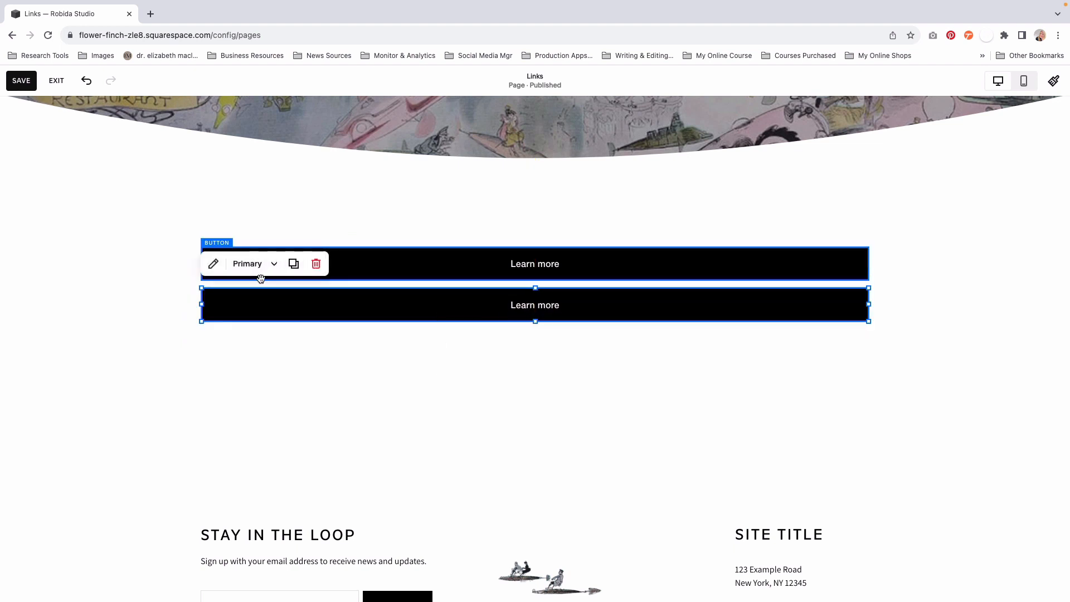
left_click(294, 264)
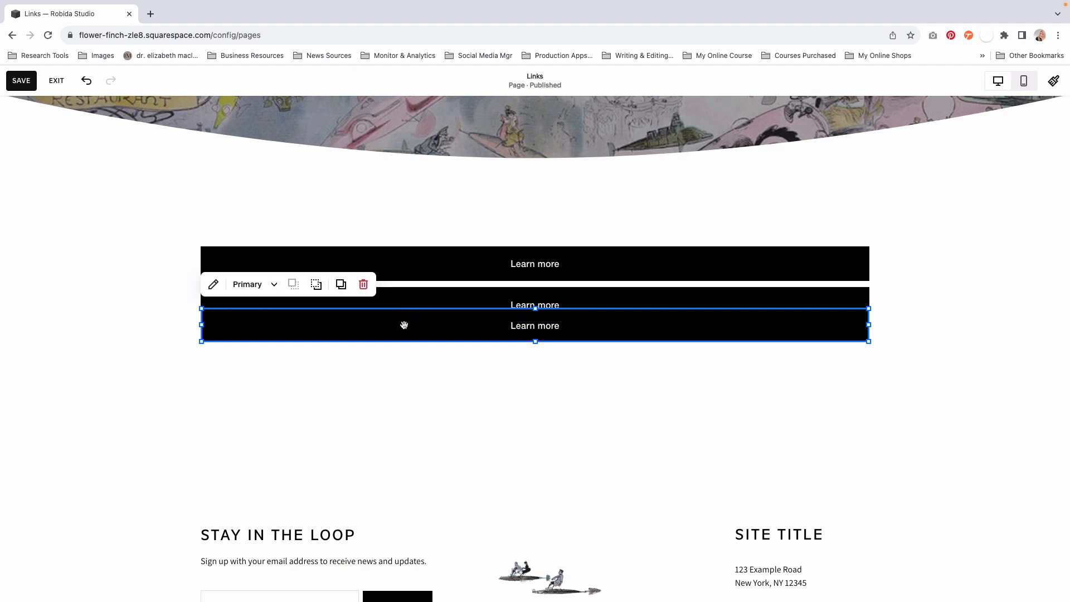
mouse_move(404, 325)
left_mouse_down()
mouse_move(404, 361)
mouse_move(405, 346)
left_mouse_up()
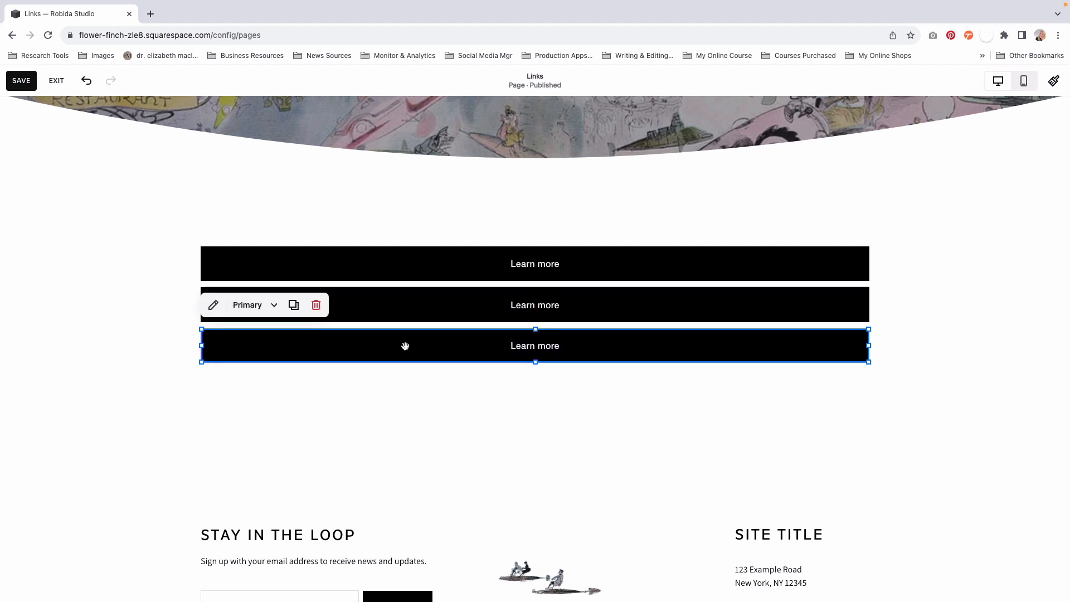
left_click(294, 305)
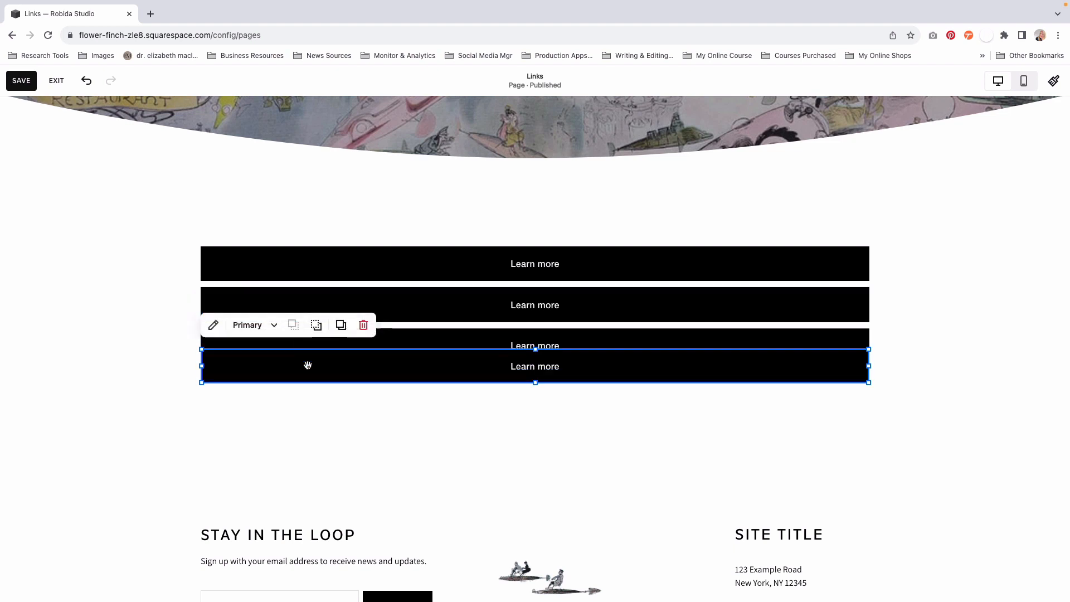
left_click_drag(307, 365, 315, 389)
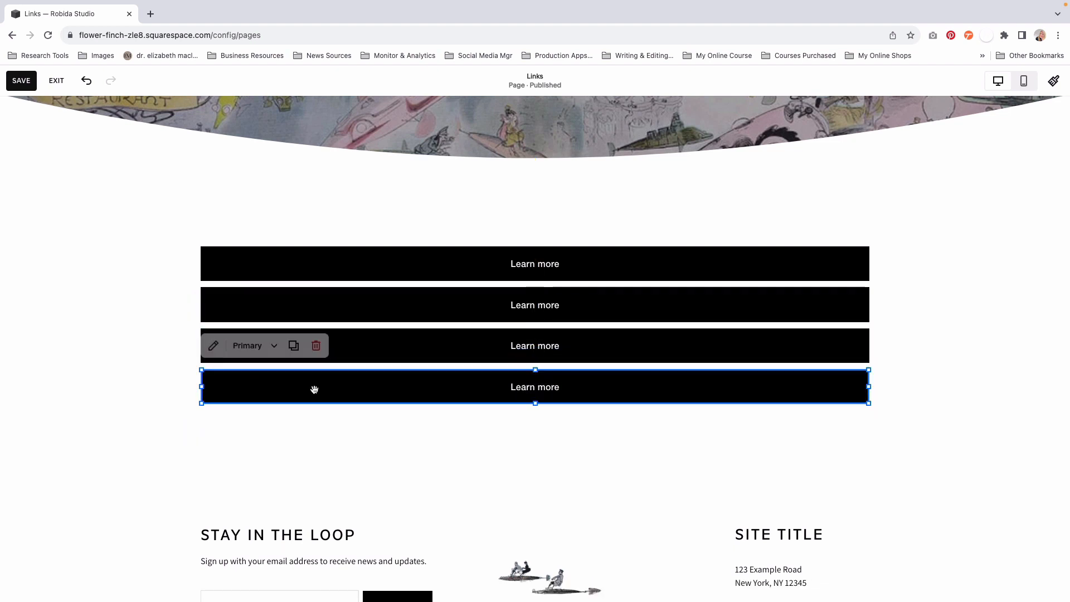
left_click(339, 431)
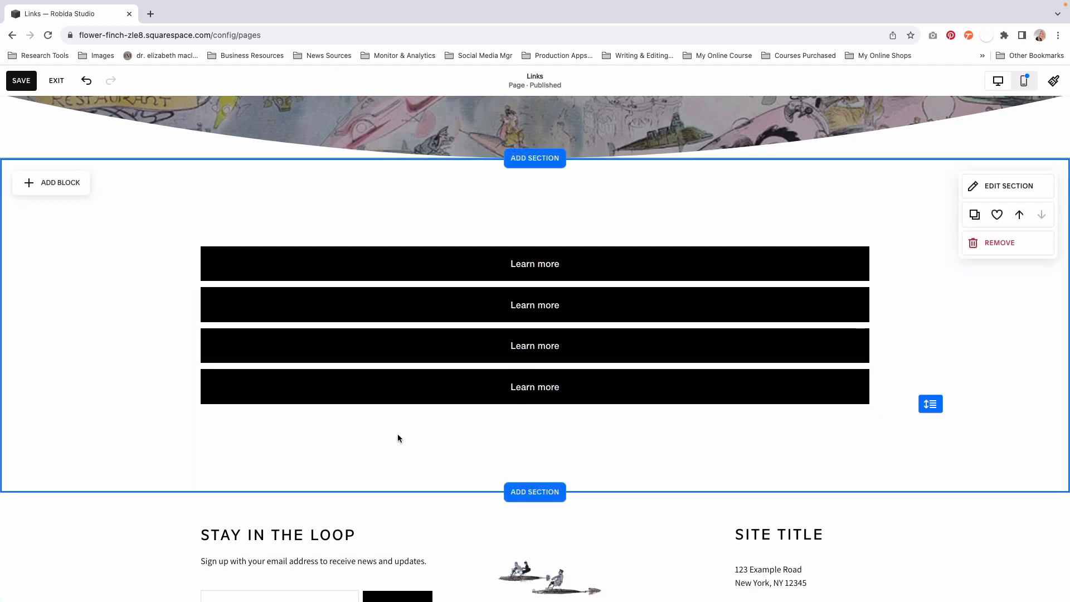
- In the mobile layout, stretch all four Learn more buttons across the full width of the content grid
left_click(1024, 82)
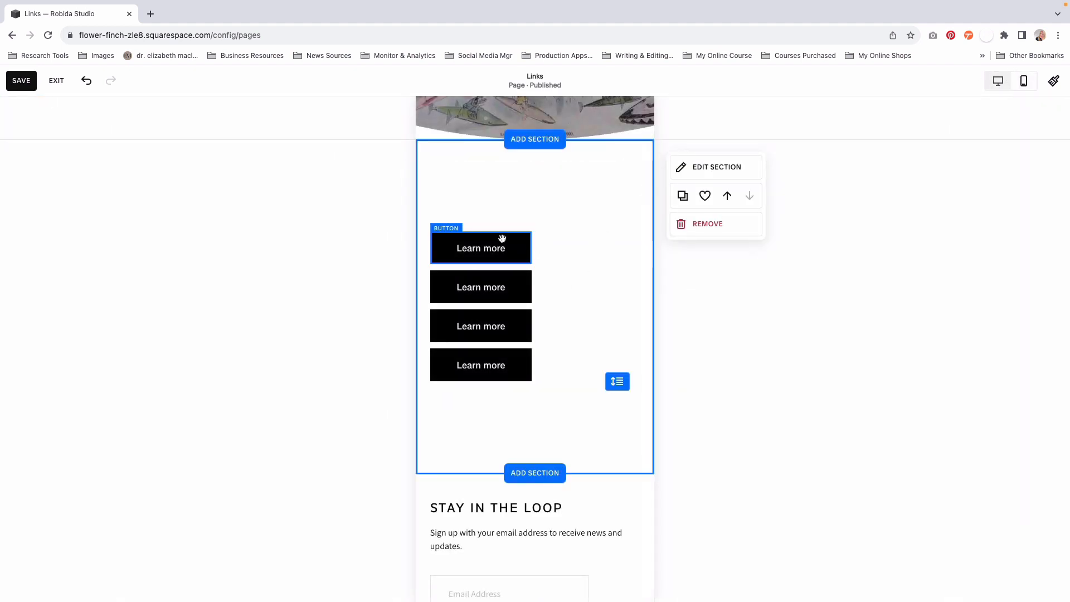
left_click(530, 251)
left_click_drag(532, 247, 639, 247)
left_click(516, 287)
left_click_drag(531, 287, 640, 289)
left_click(517, 335)
left_click_drag(532, 326, 640, 326)
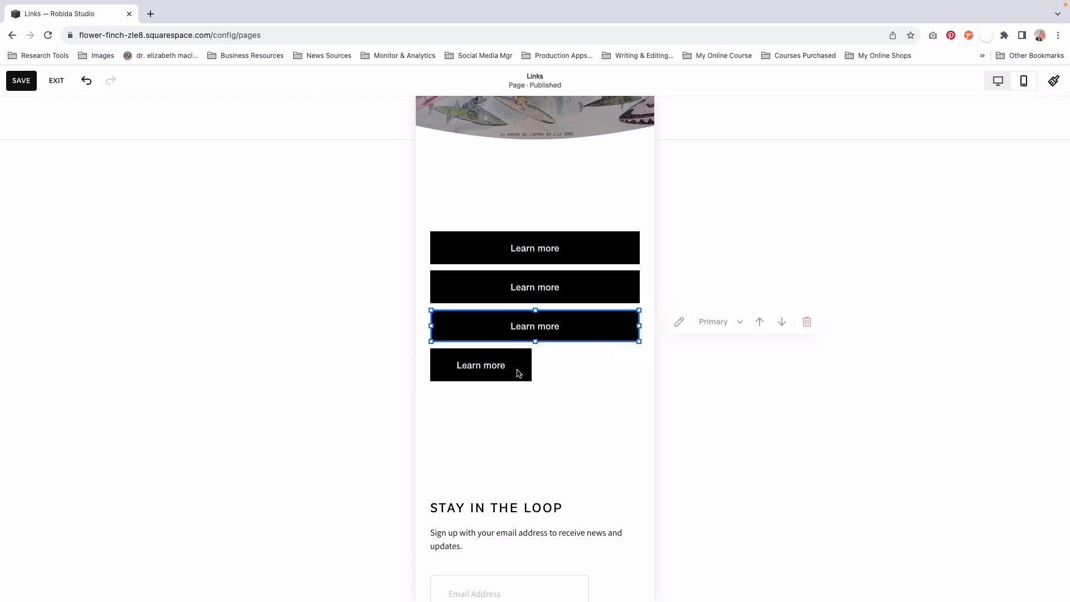
left_click(516, 368)
left_click_drag(531, 365, 640, 367)
left_click(559, 458)
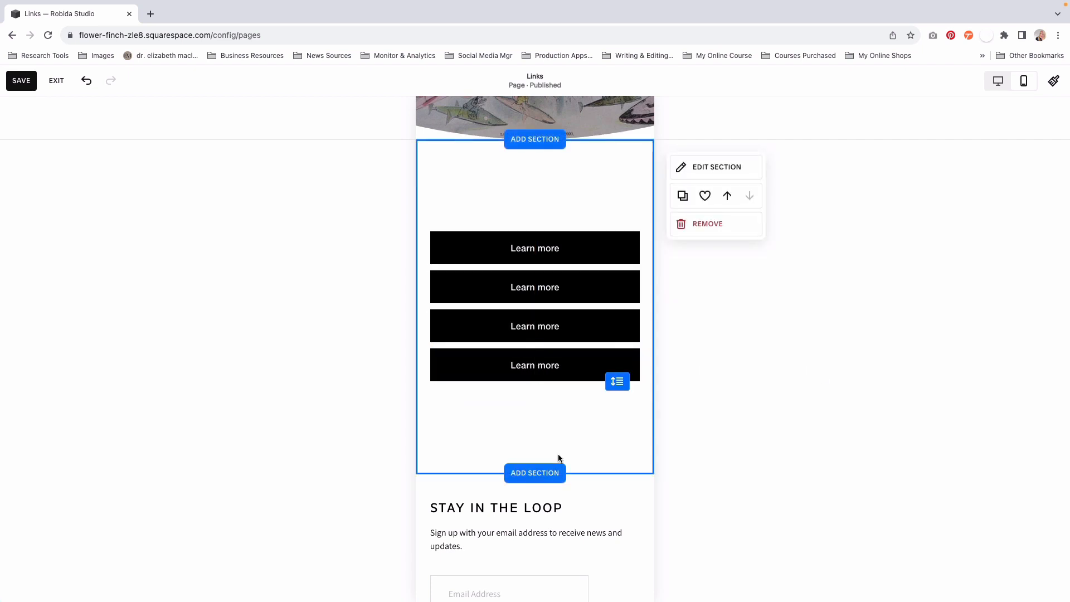
- Apply the Light 1 colour theme to the section containing the four buttons
scroll(567, 419, "up", 5)
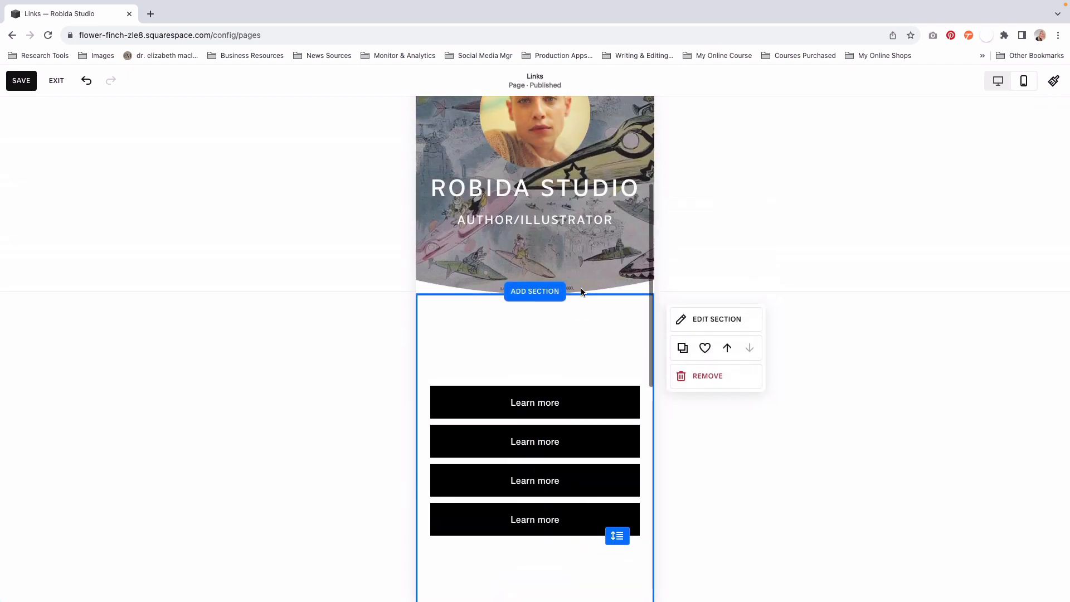
scroll(466, 328, "down", 3)
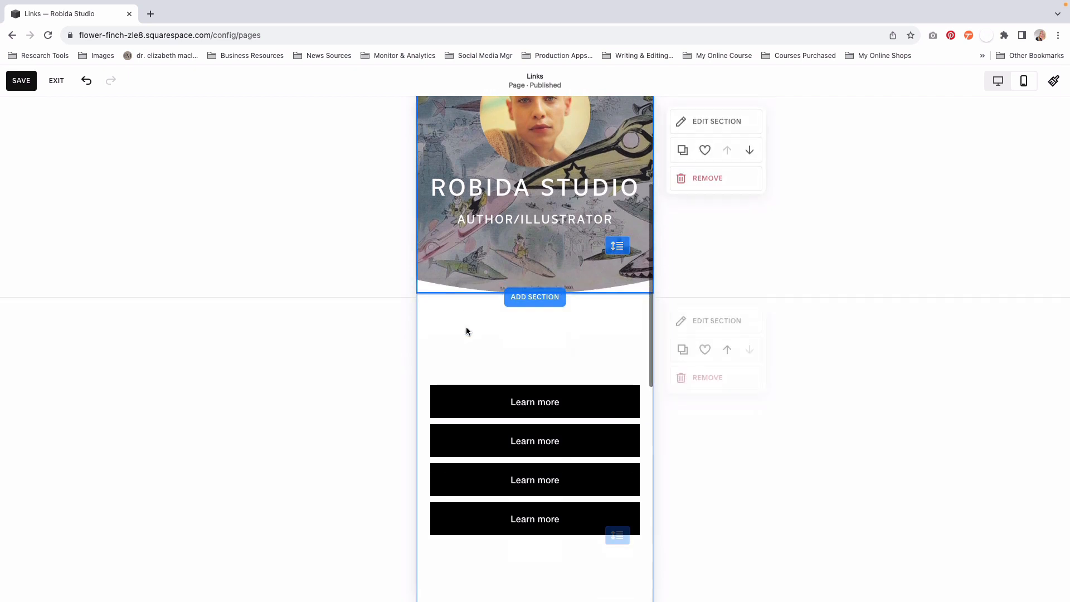
scroll(467, 326, "down", 2)
scroll(468, 323, "up", 3)
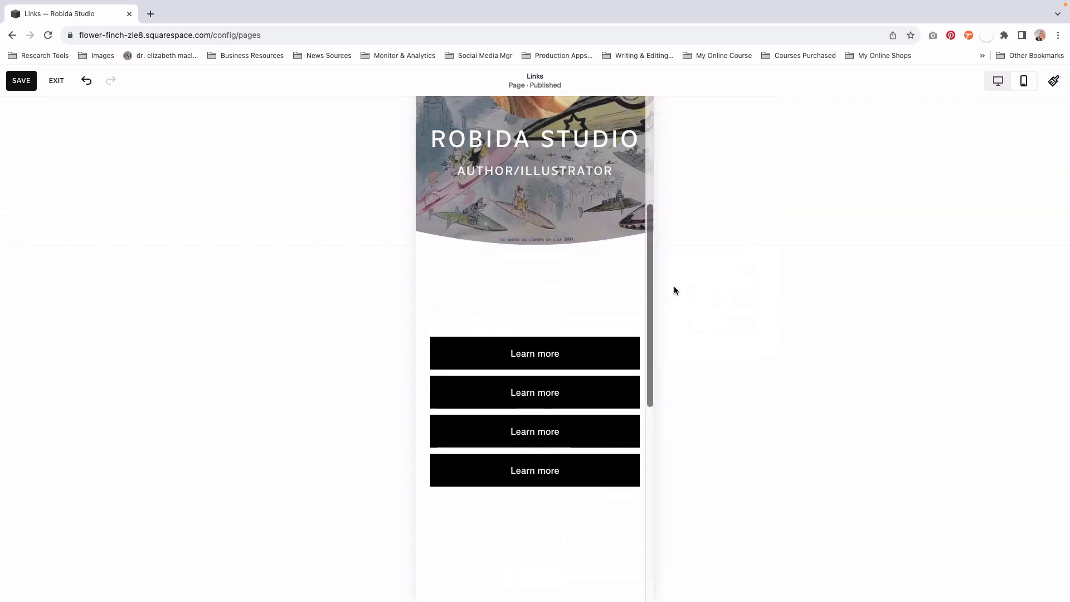
left_click(711, 273)
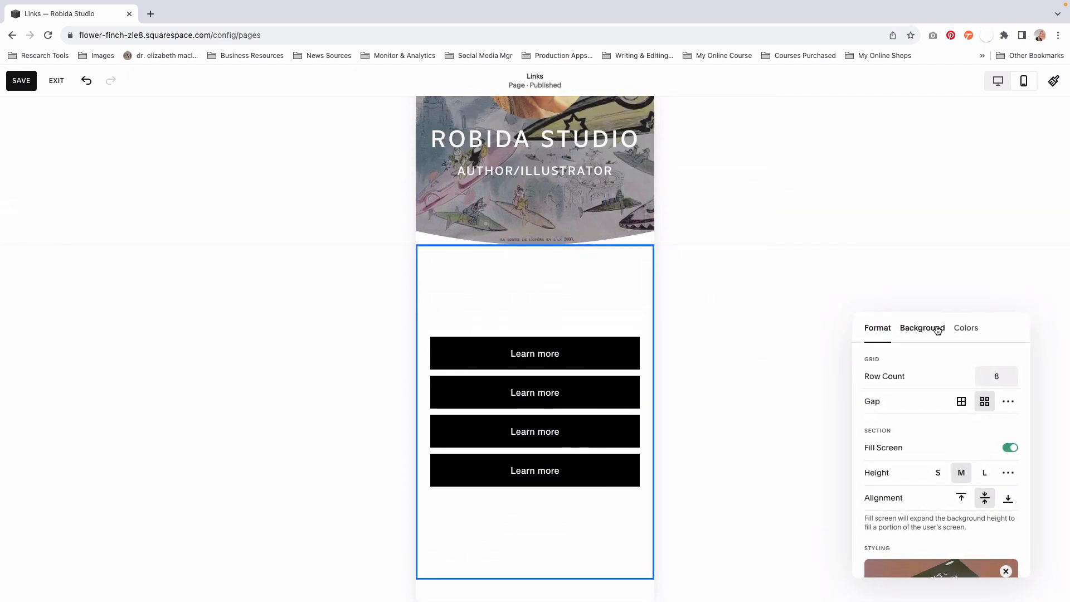
left_click(962, 334)
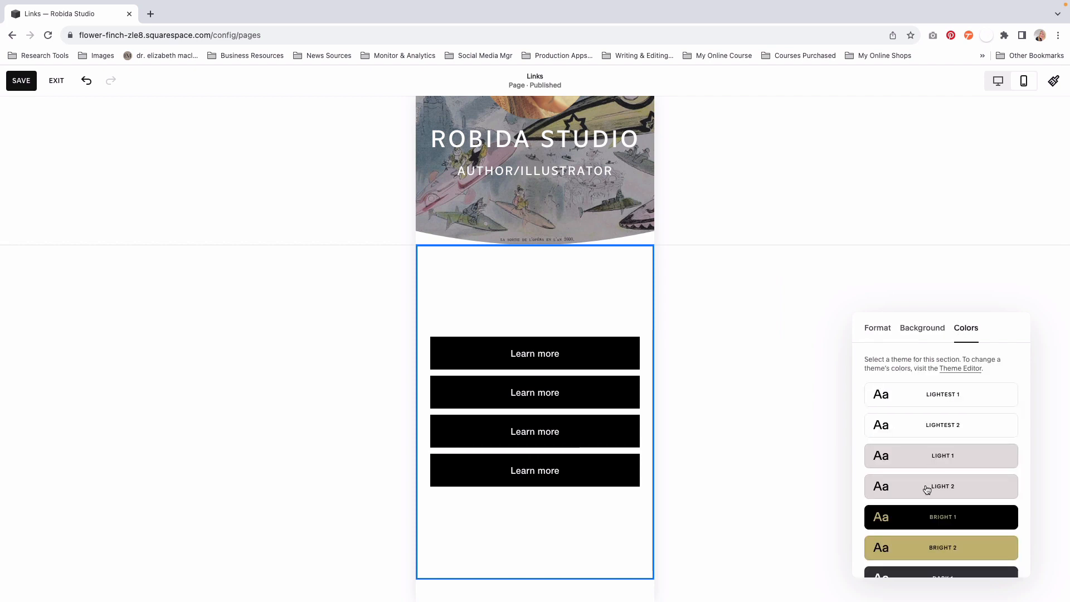
left_click(920, 460)
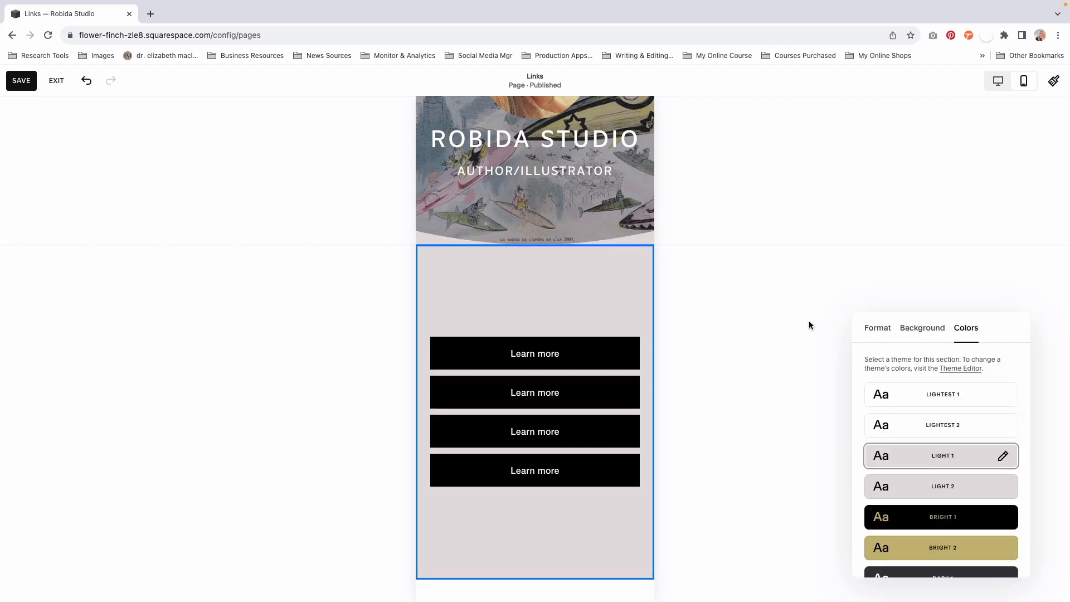
- Return to the desktop layout and check how the intro section and the button section look together
left_click(997, 80)
scroll(586, 440, "down", 6)
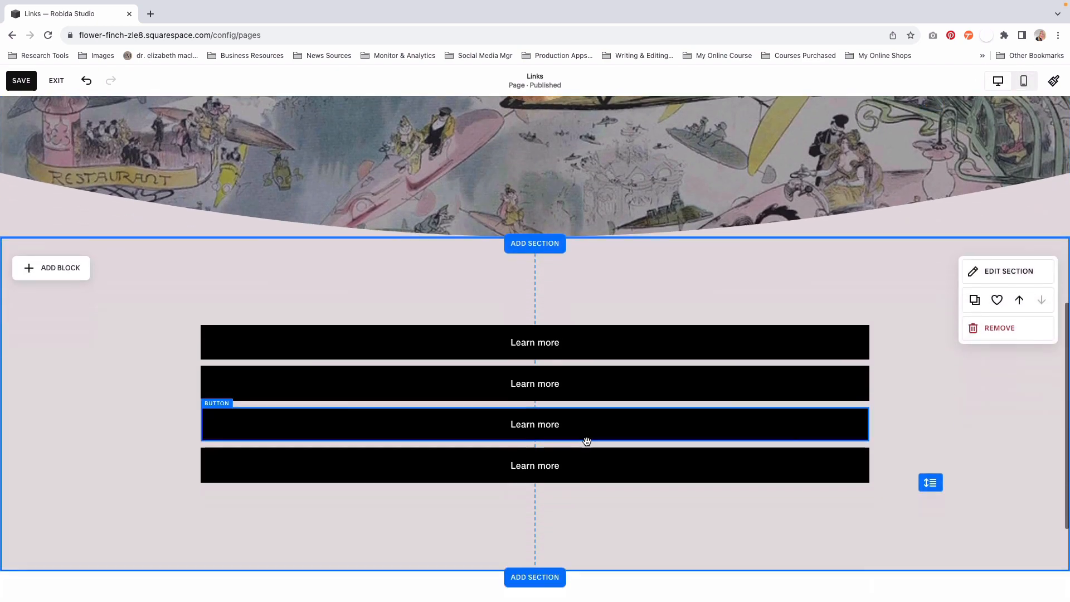
scroll(586, 440, "up", 1)
scroll(588, 445, "up", 5)
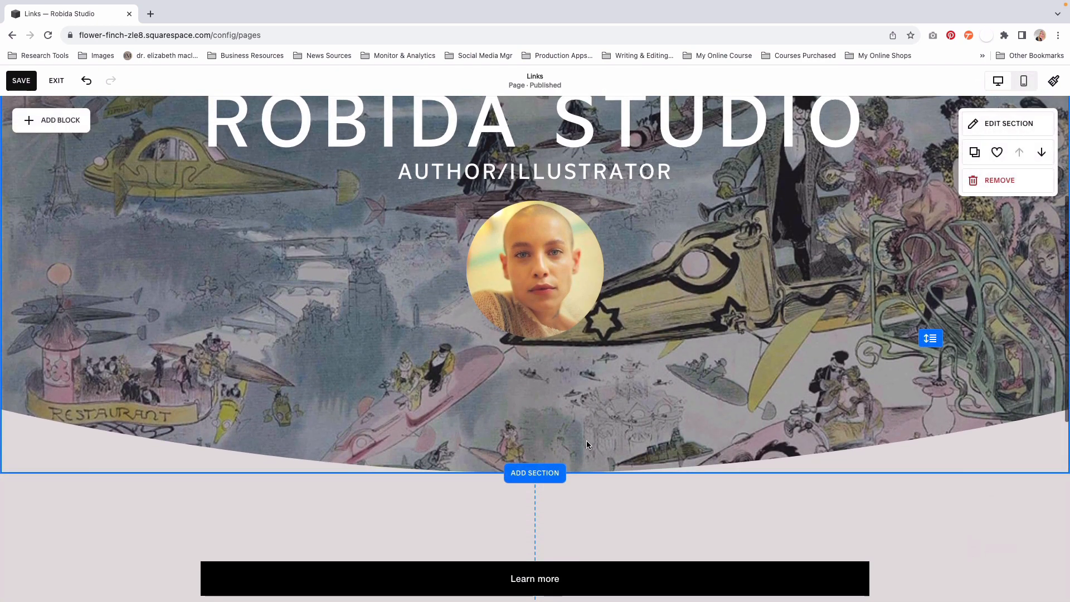
scroll(587, 441, "down", 6)
scroll(587, 440, "down", 1)
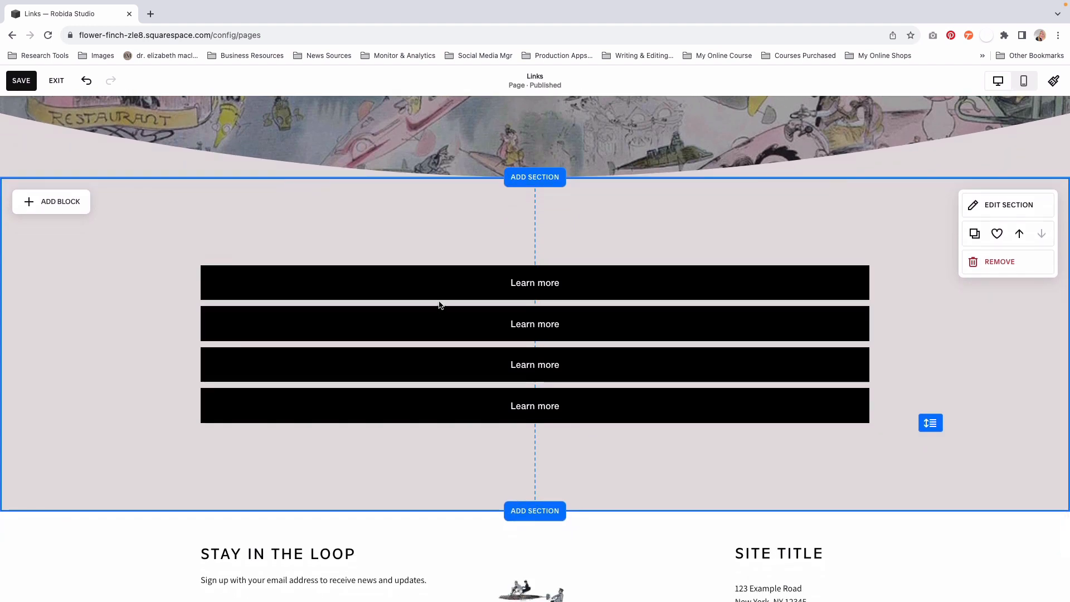
- Change the first button's text to PORTFOLIO / WEBSITE
left_click(320, 279)
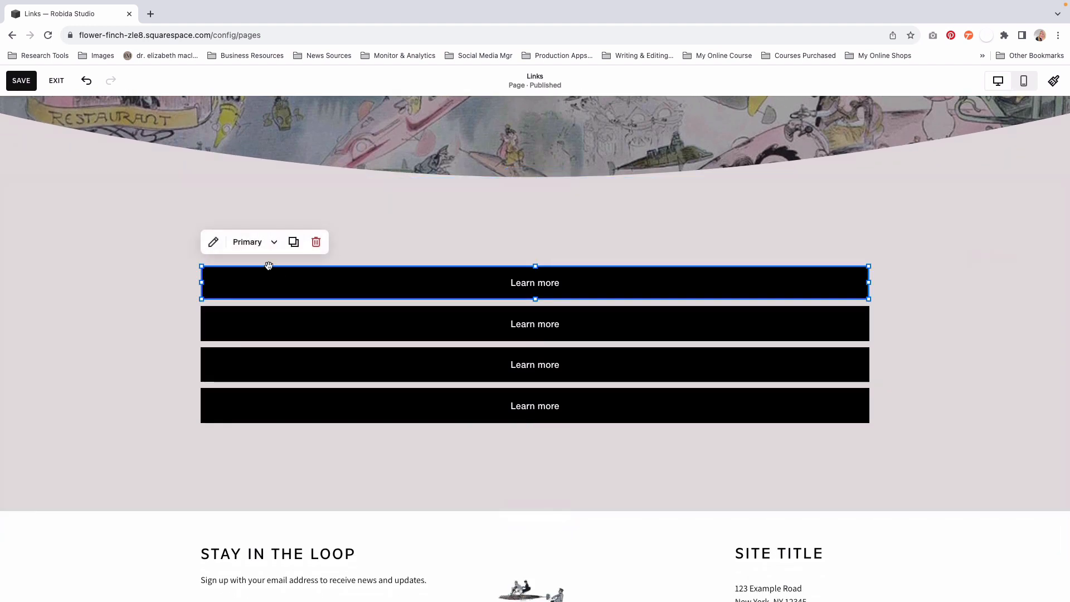
left_click(213, 243)
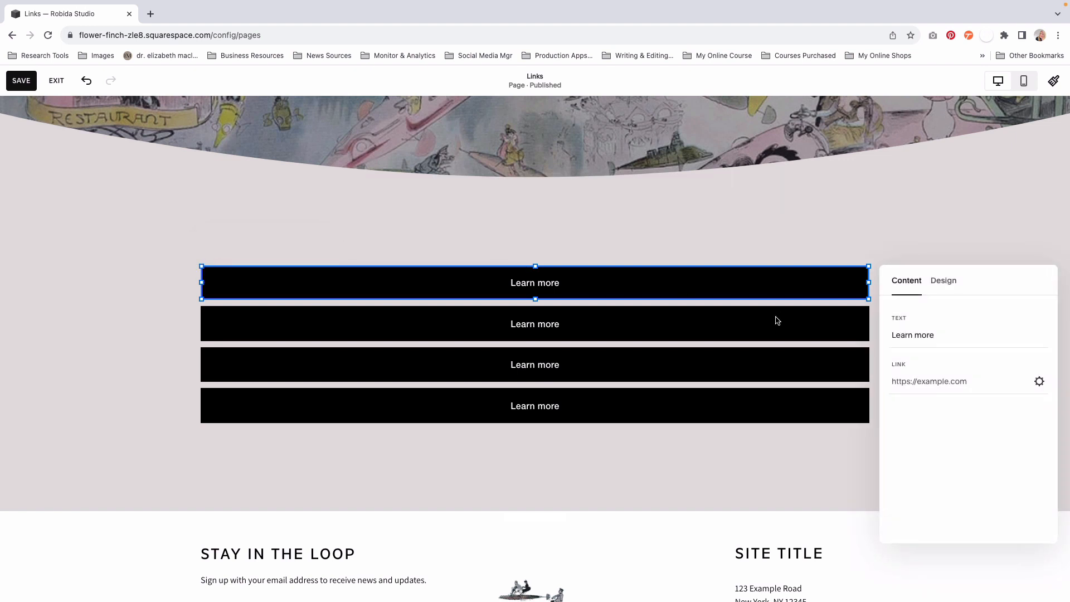
left_click_drag(939, 337, 878, 340)
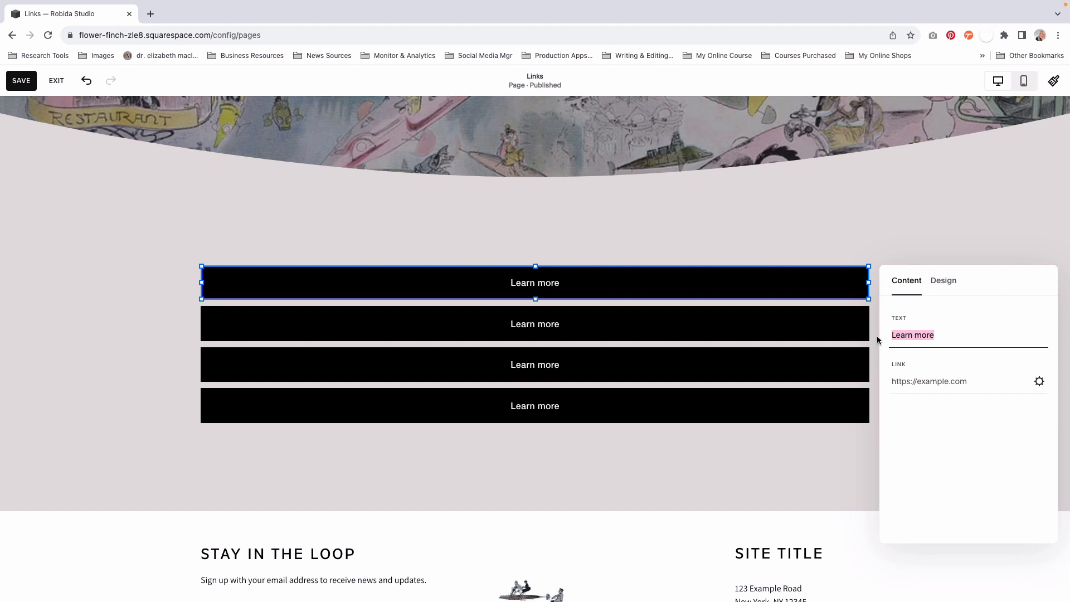
type("PORTFOLIO")
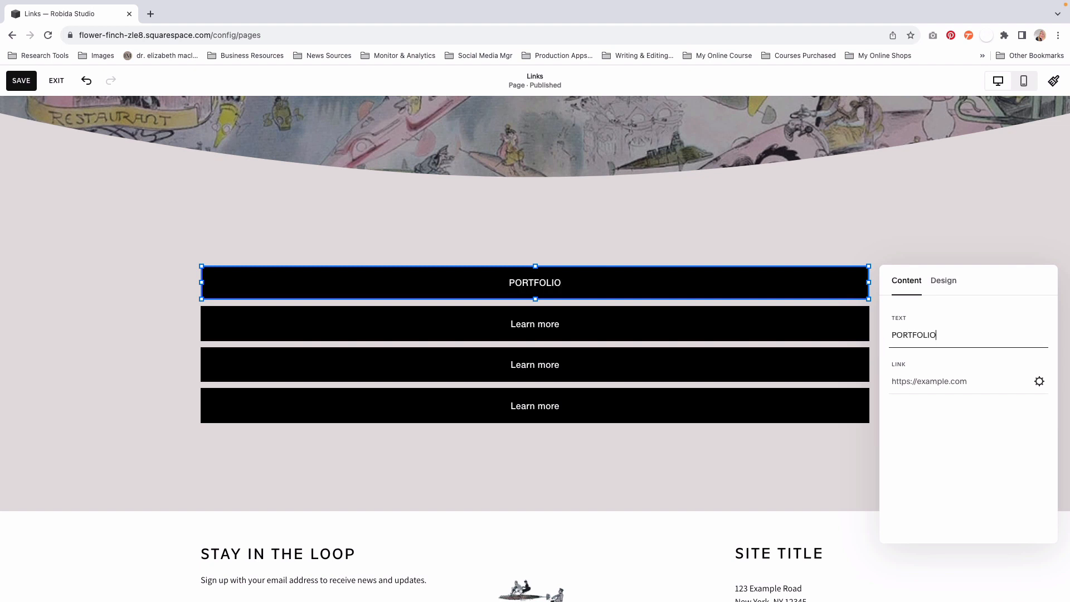
type("/ WEBSITE")
left_click(541, 283)
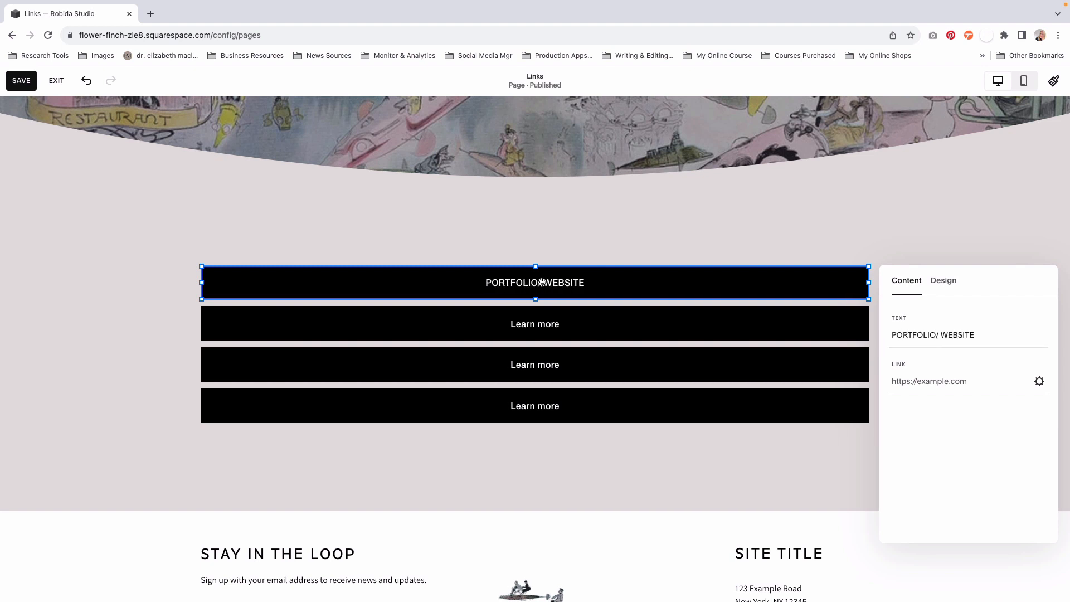
left_click(941, 335)
- Enter the owner's https website address as the link of the PORTFOLIO / WEBSITE button
left_click(925, 381)
type("https://www.drelizabethmaclean.com")
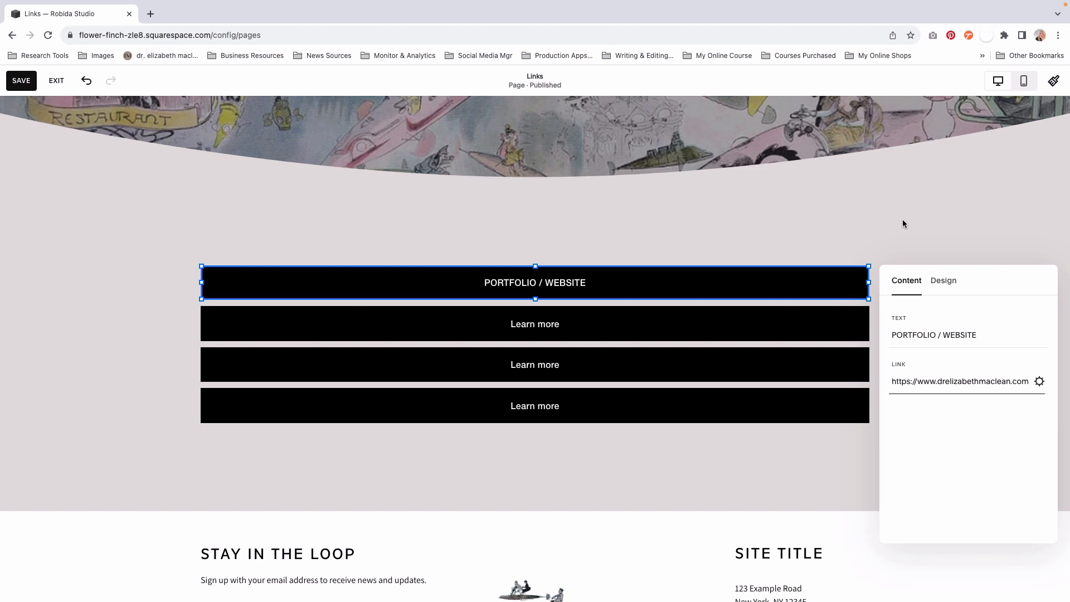
left_click(903, 224)
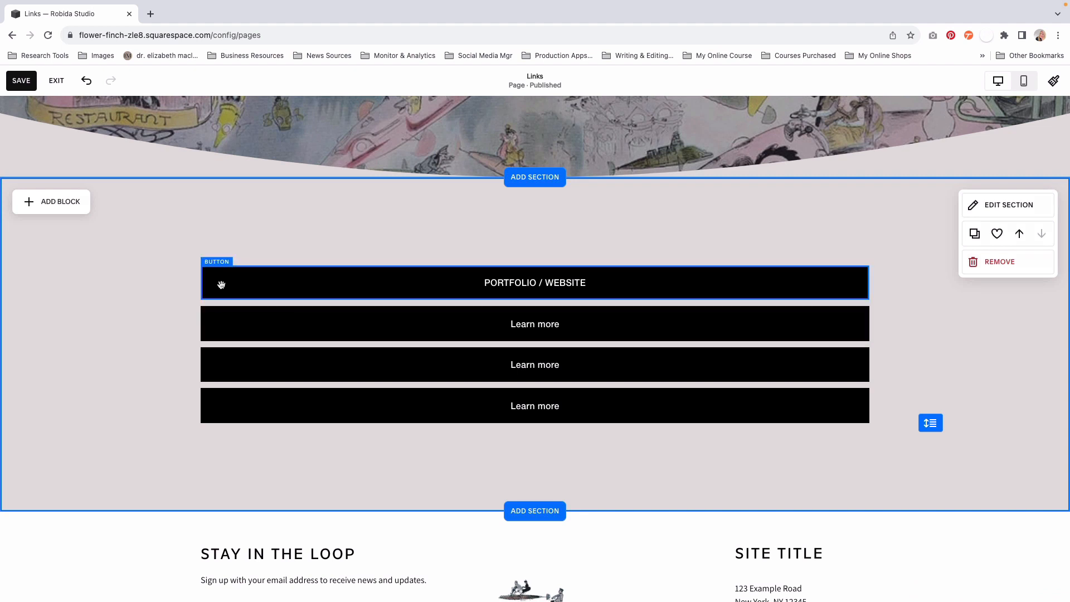
- Change the second button's text to DOWNLOAD FREE POSTER
left_click(259, 328)
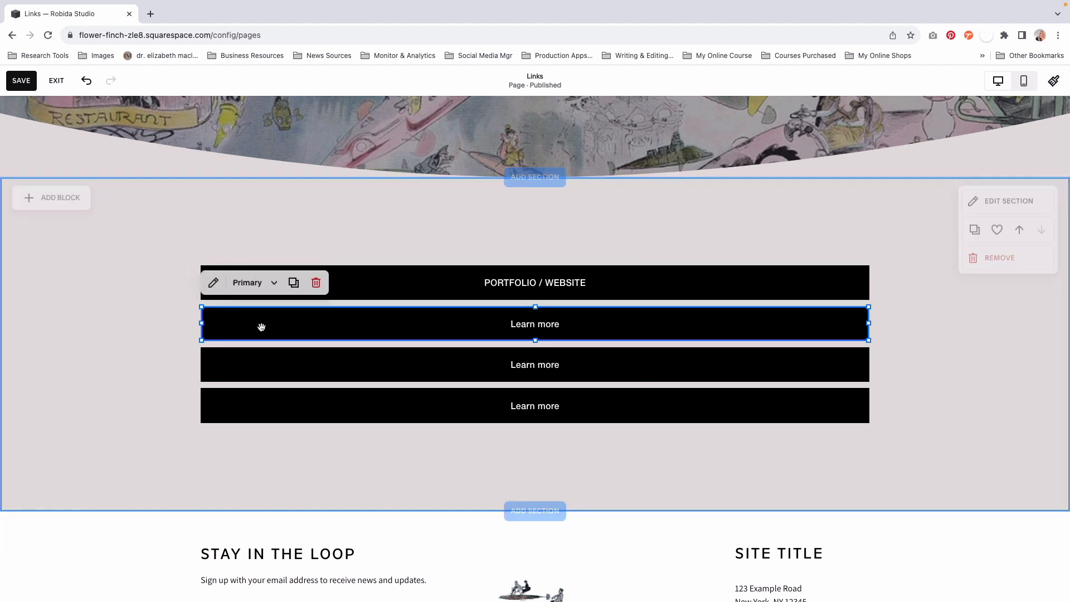
left_click(213, 283)
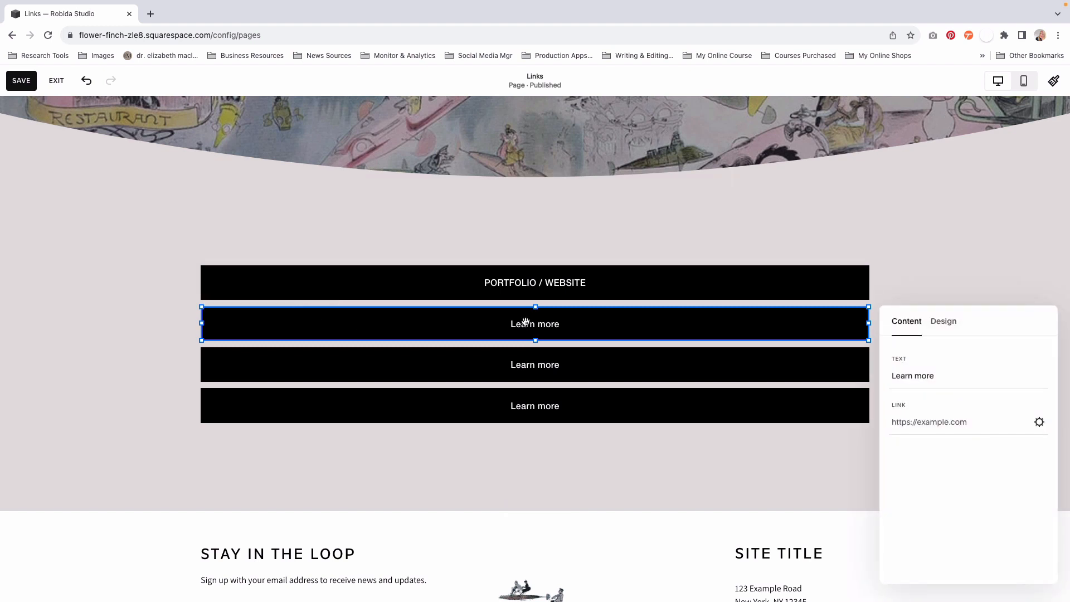
triple_click(913, 378)
type("DOWNLOAD FREE POSTER")
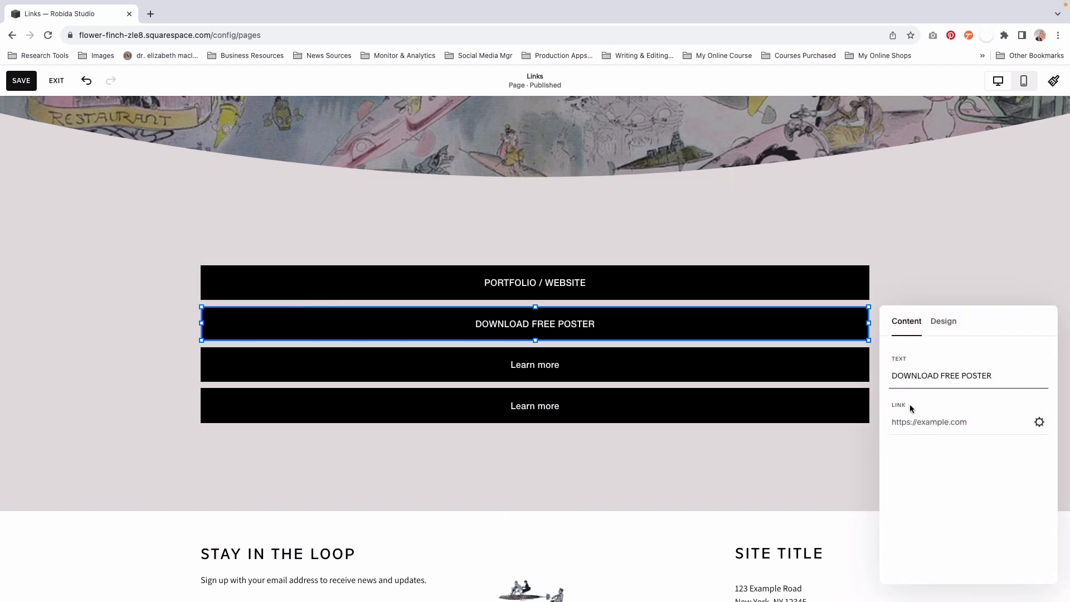
key("Tab")
- Change the third button's text to BUY MY BOOKS
left_click(521, 365)
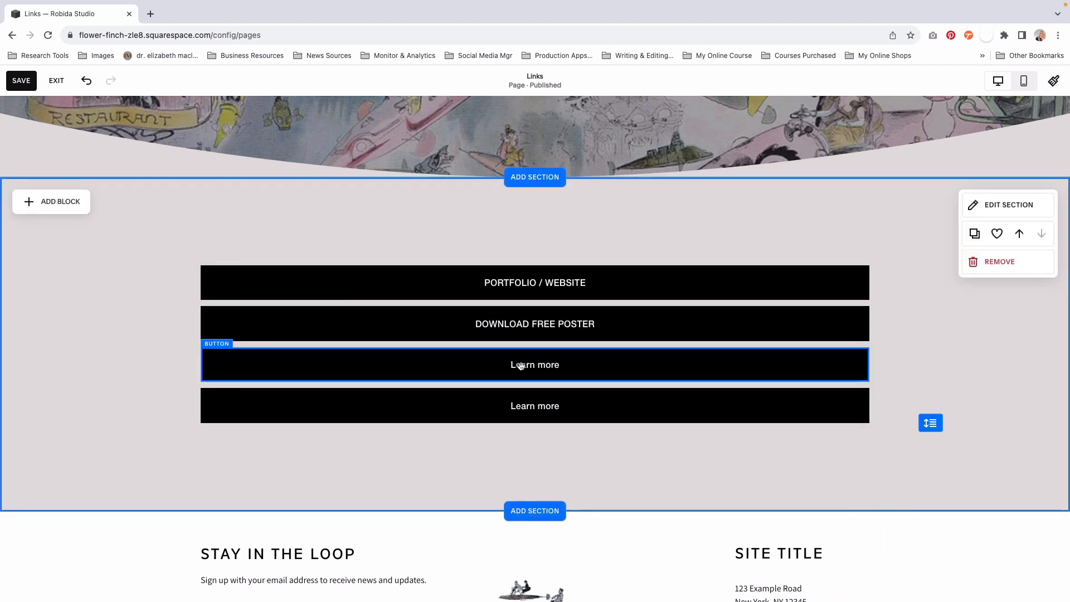
left_click(517, 364)
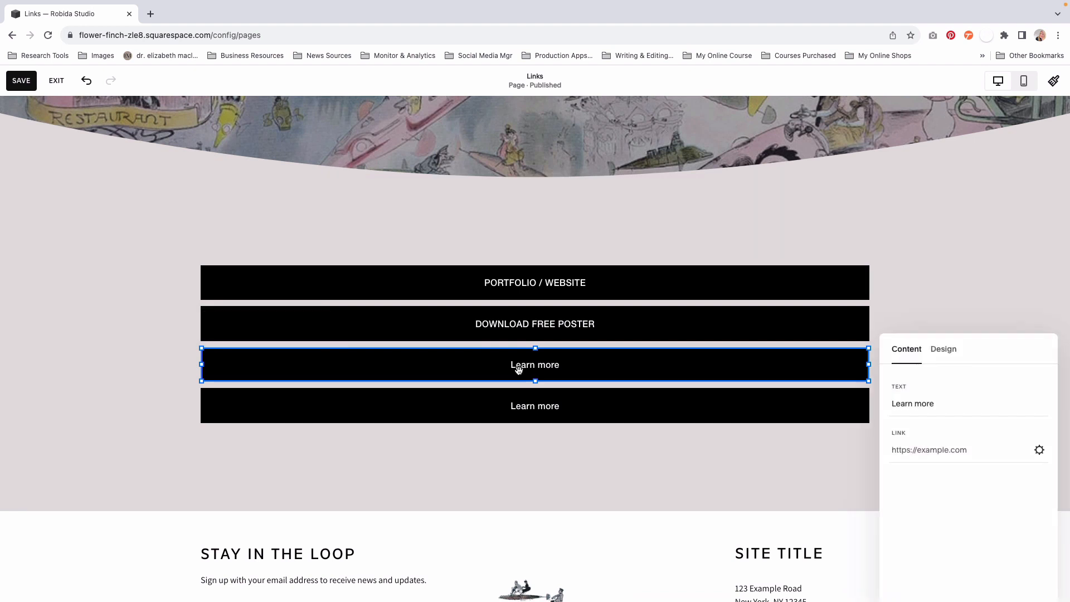
type("BUY MY BOOOK")
key("BackSpace")
key("BackSpace")
type("KS")
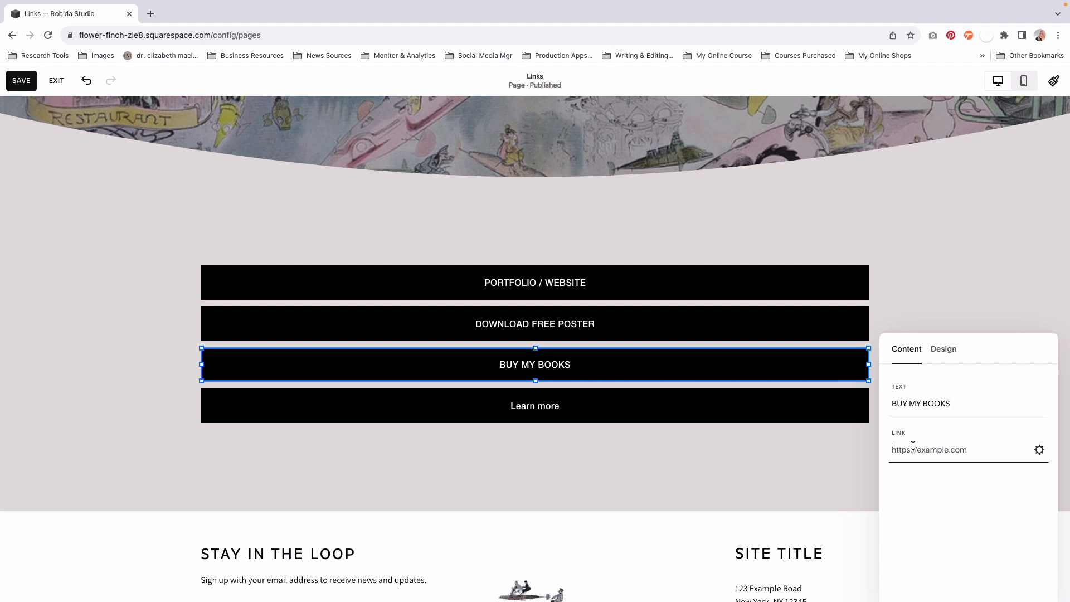
- Change the fourth button's text to BLOG and open its link editor
left_click(583, 413)
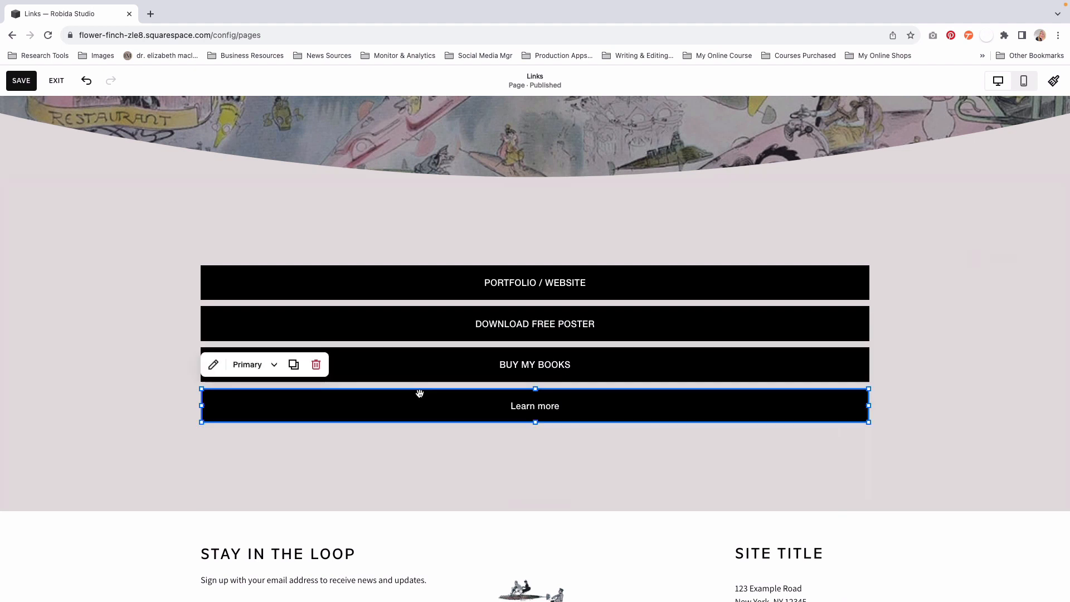
left_click(213, 364)
left_click_drag(946, 395, 888, 399)
type("BLOG")
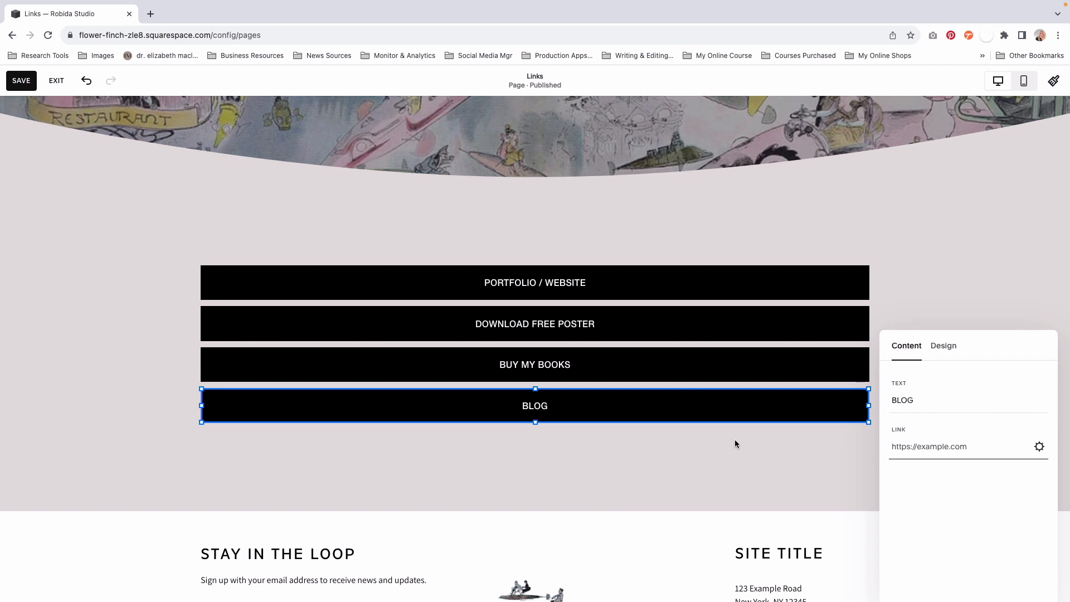
left_click(1039, 448)
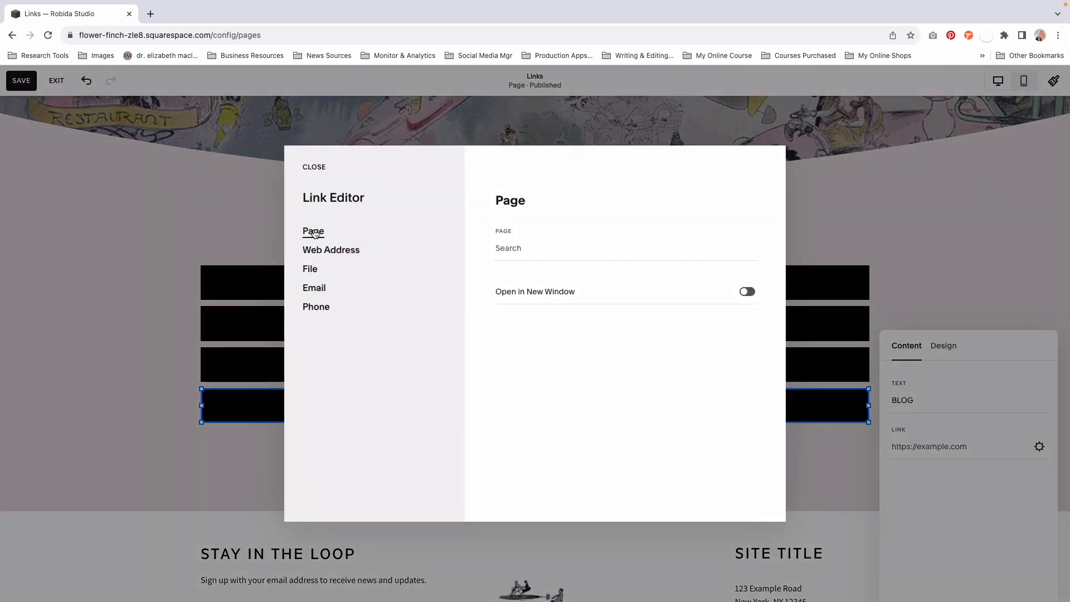
- Link the BLOG button to the site's /news page and save the link
left_click(505, 249)
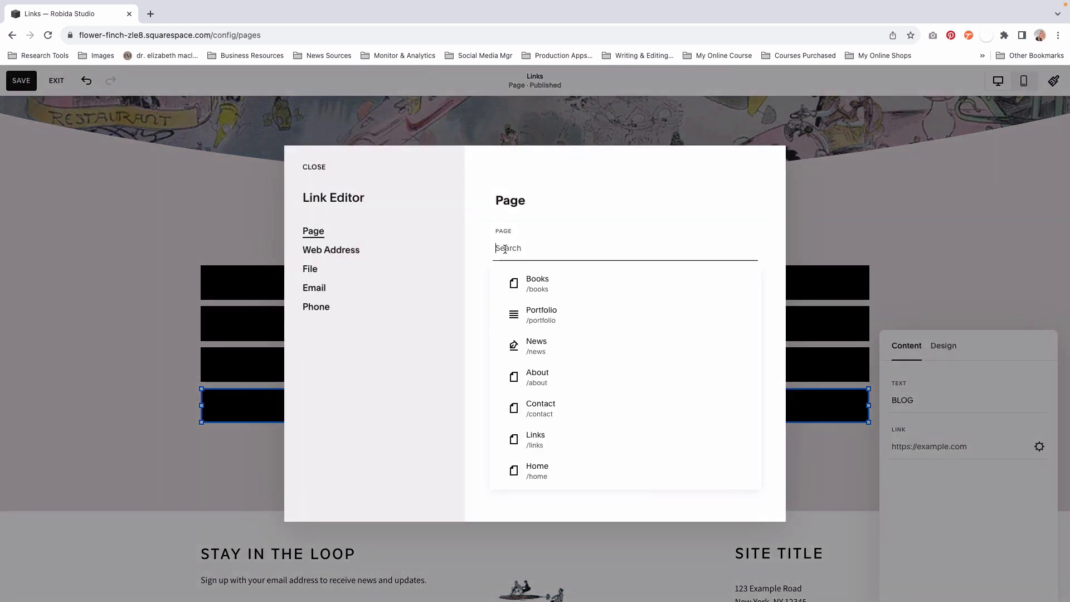
type("/Blo")
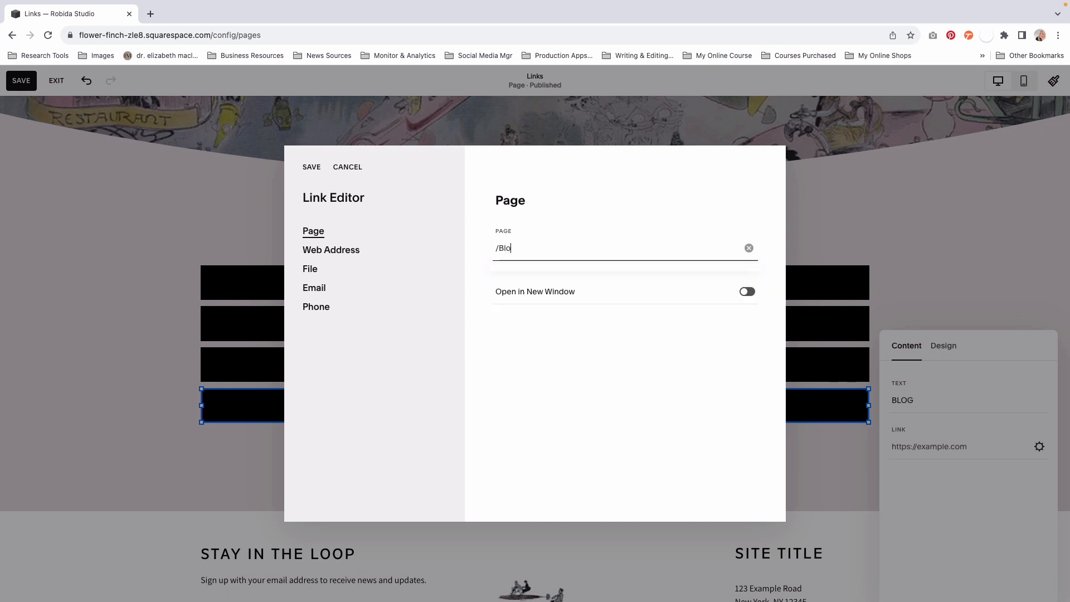
key("BackSpace")
key("BackSpace")
key("BackSpace")
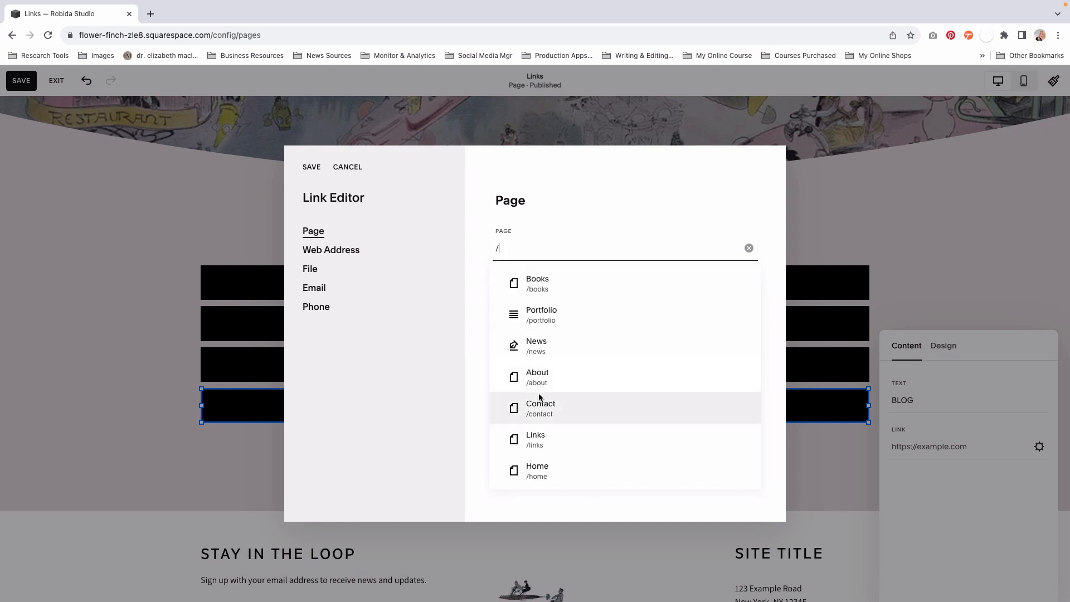
left_click(531, 345)
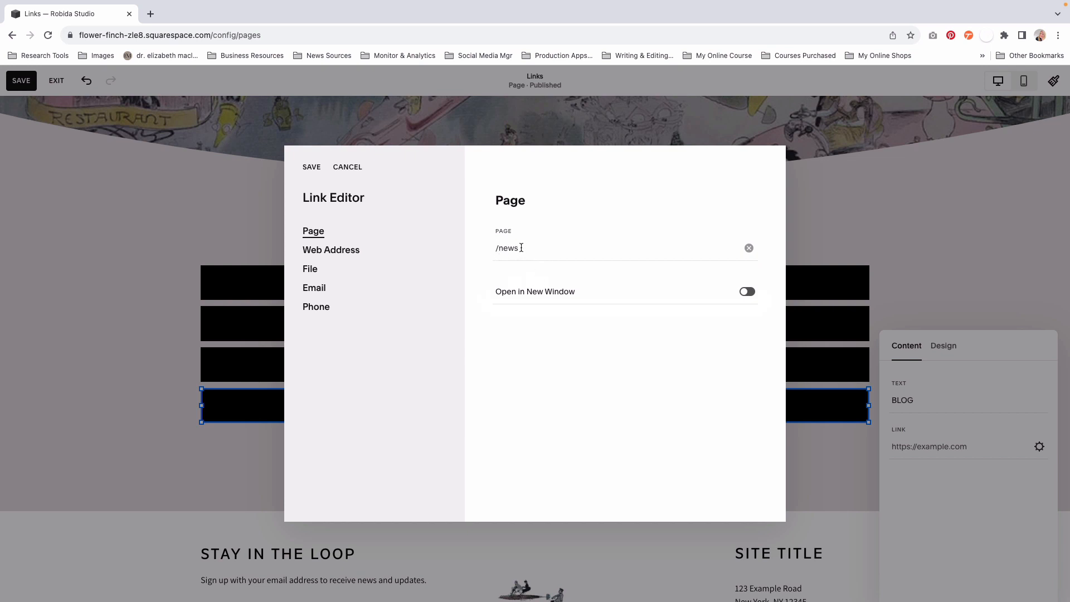
left_click(311, 168)
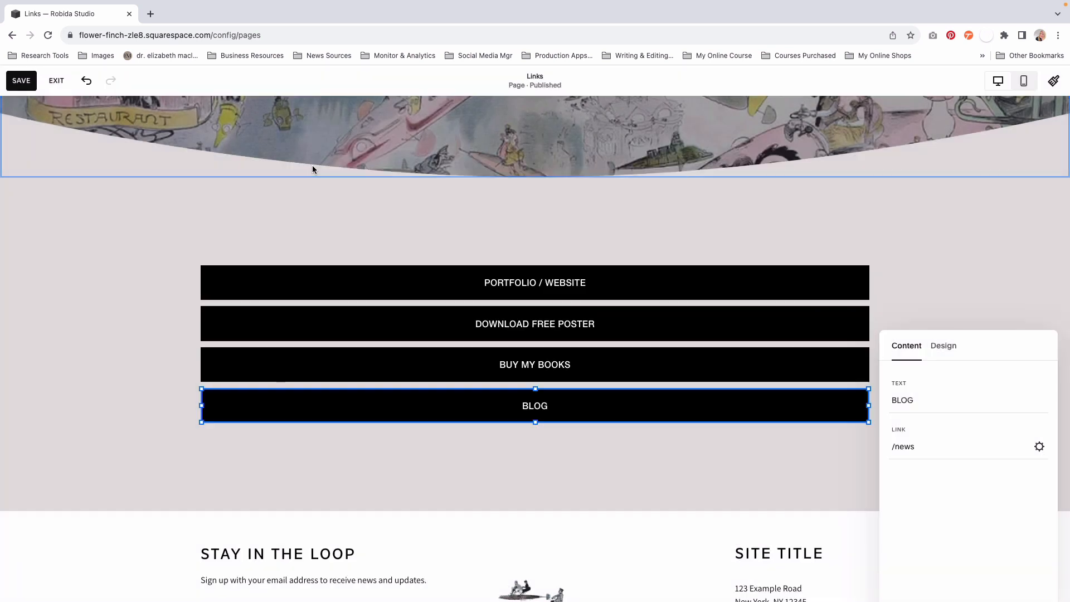
- Save the Links page and exit its editing mode
left_click(783, 241)
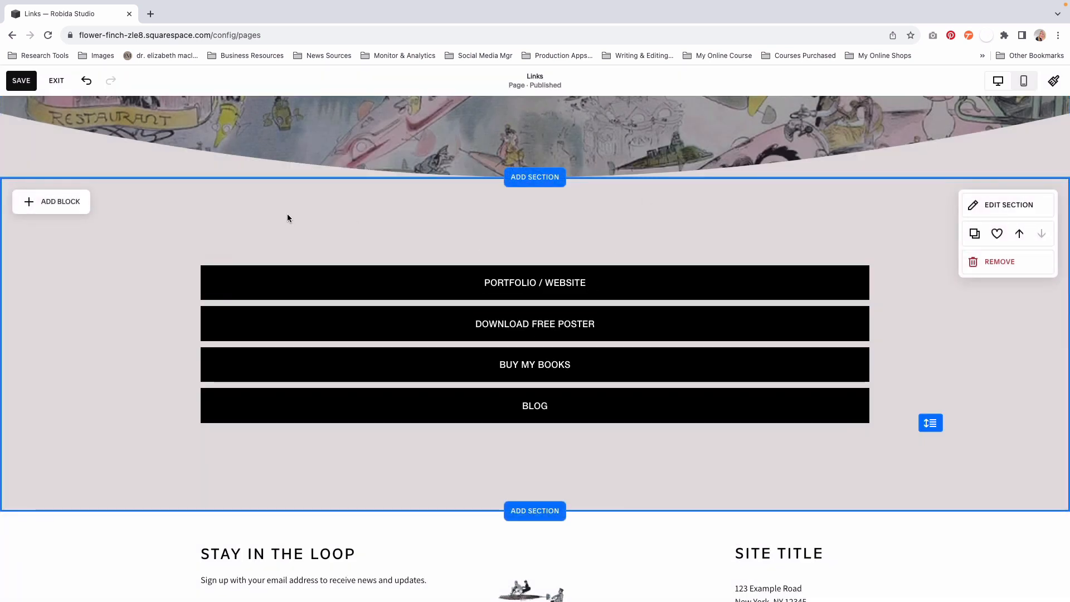
left_click(23, 82)
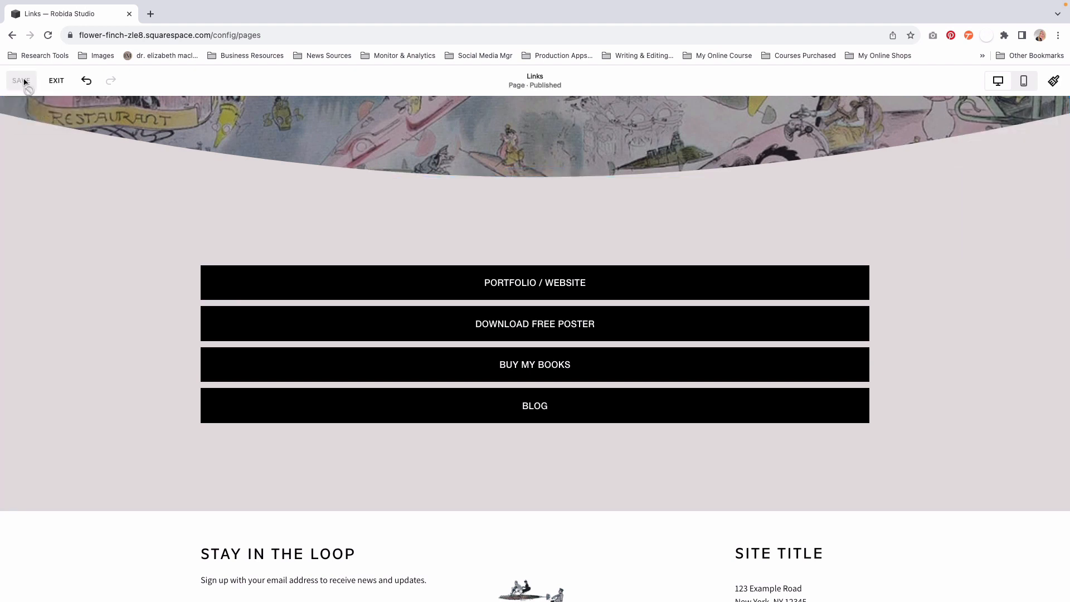
left_click(58, 82)
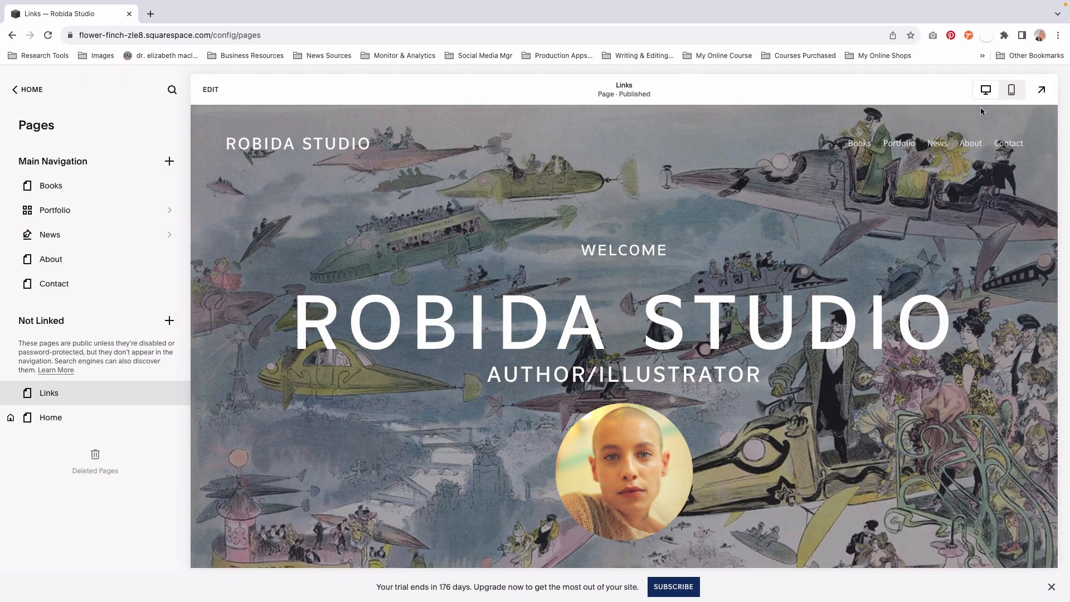
- Preview the Links page in mobile view, checking the layout of the intro section and the four buttons
left_click(1011, 90)
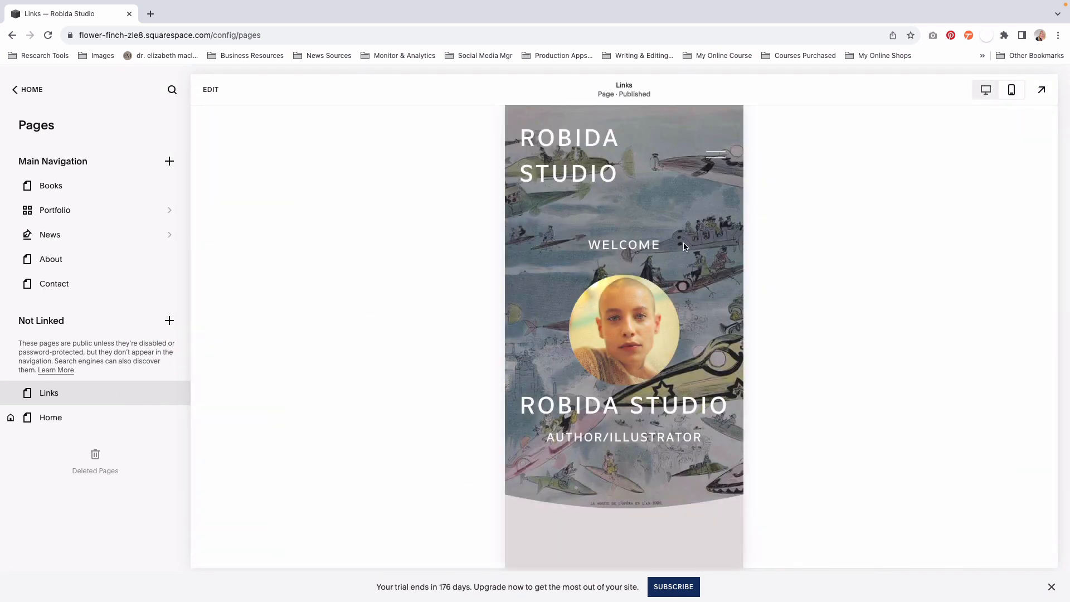
scroll(653, 330, "down", 1)
scroll(653, 329, "down", 7)
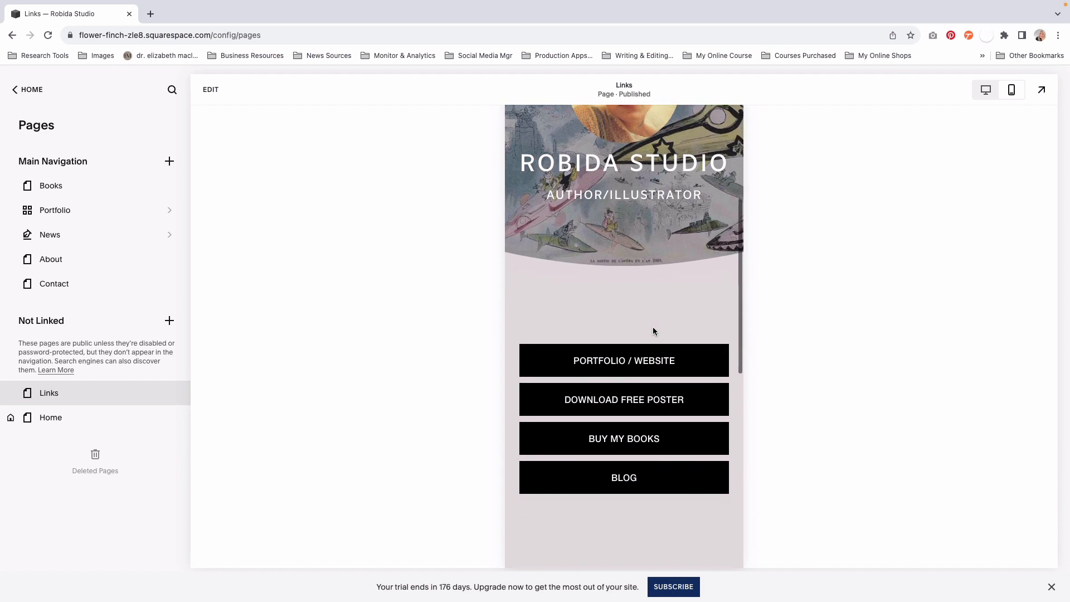
scroll(654, 329, "down", 3)
scroll(650, 317, "up", 4)
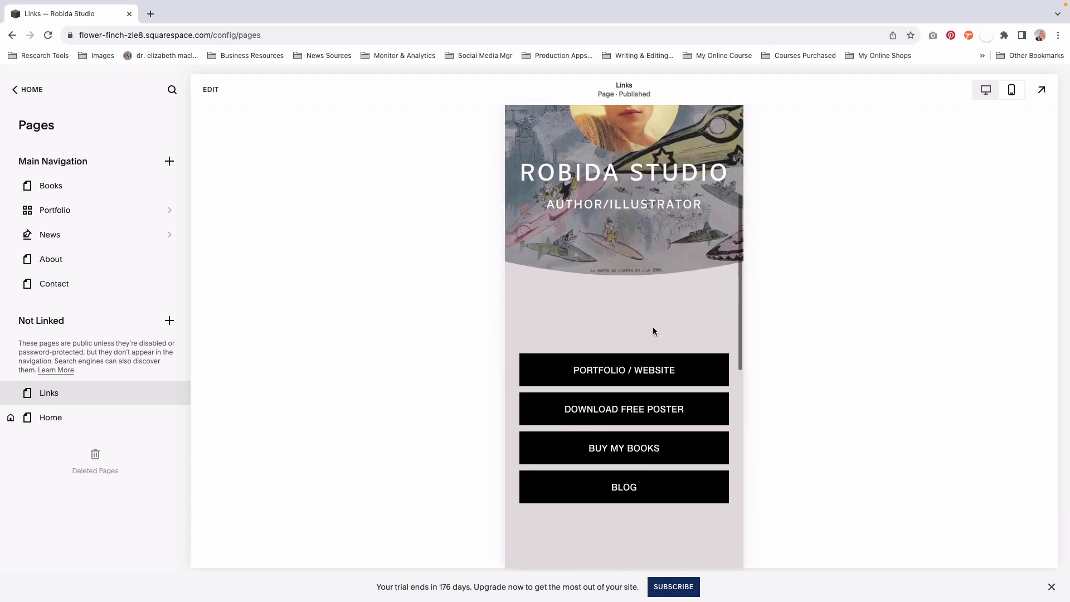
- Test the BLOG button in the mobile preview and look through the page it opens
scroll(642, 309, "down", 3)
left_click(613, 332)
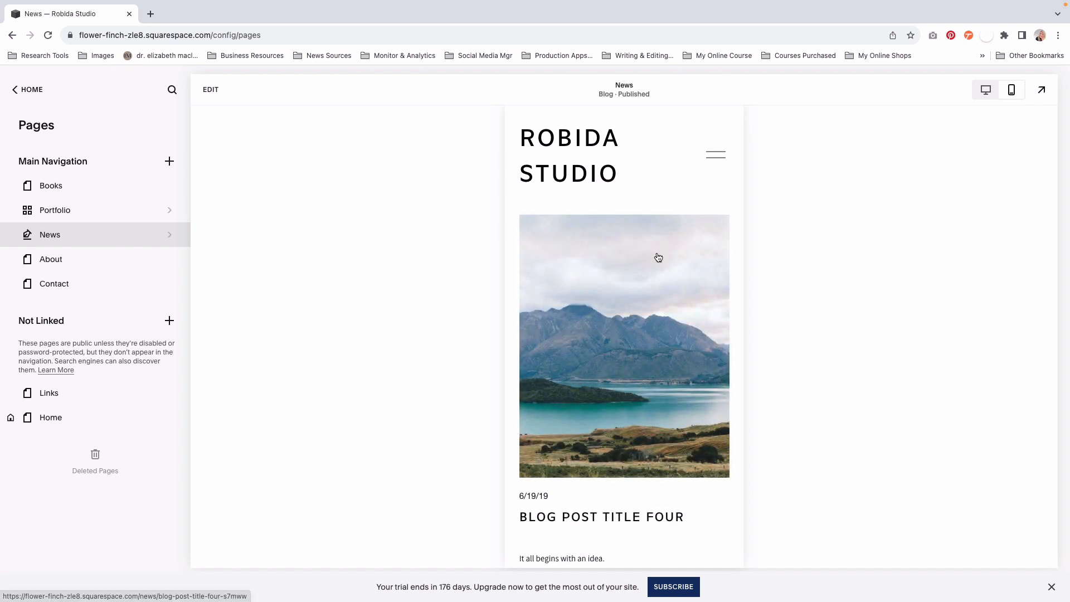
scroll(658, 256, "down", 6)
scroll(658, 256, "up", 7)
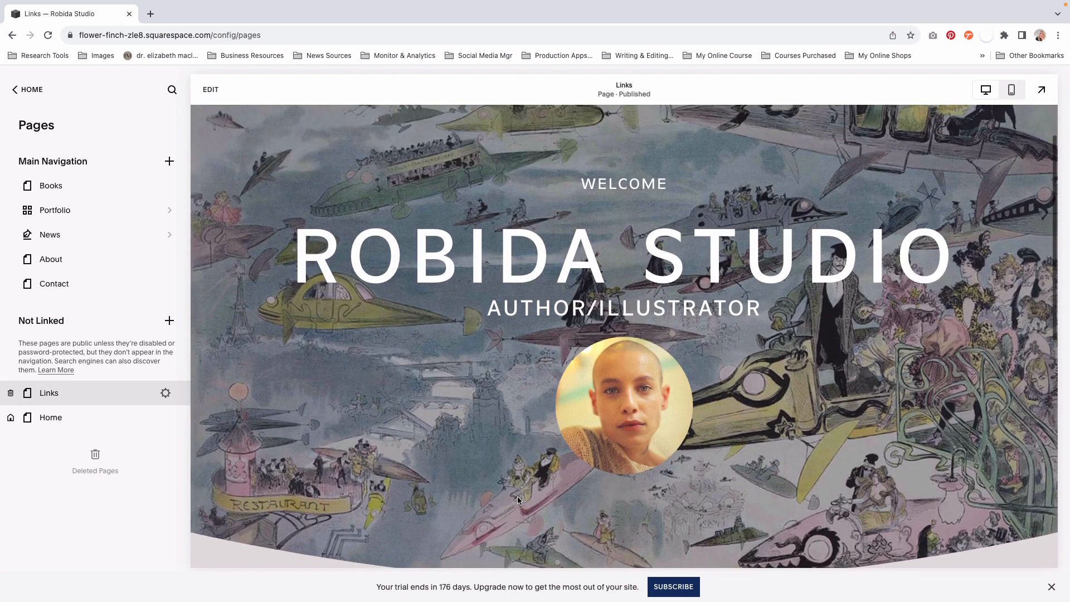
- Review the Links page in desktop view from intro to footer, view it full-screen, and return to the Pages overview
scroll(517, 500, "down", 10)
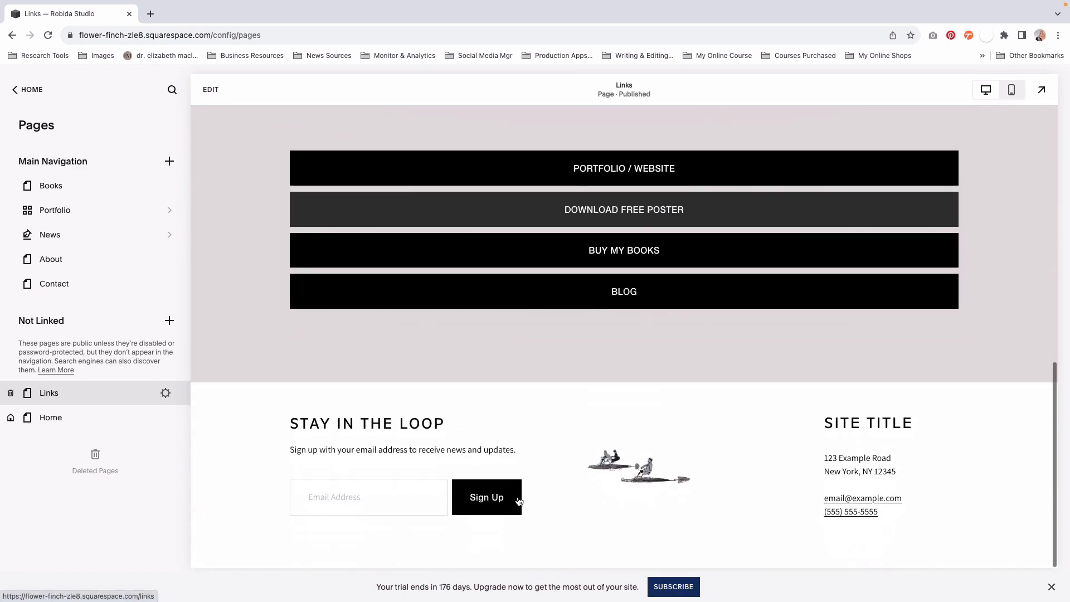
scroll(485, 343, "up", 5)
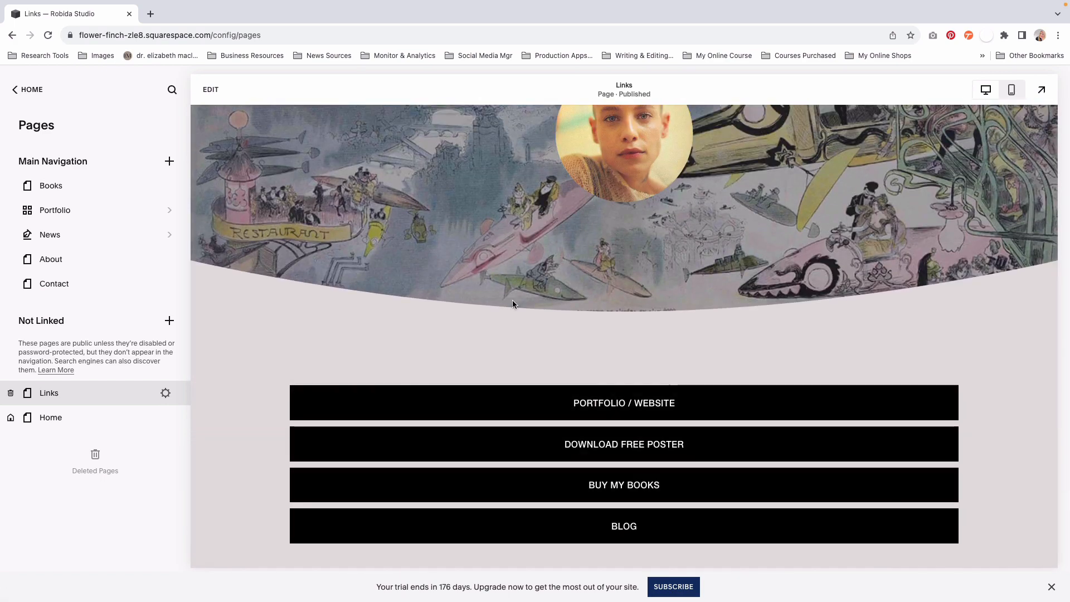
scroll(513, 304, "up", 2)
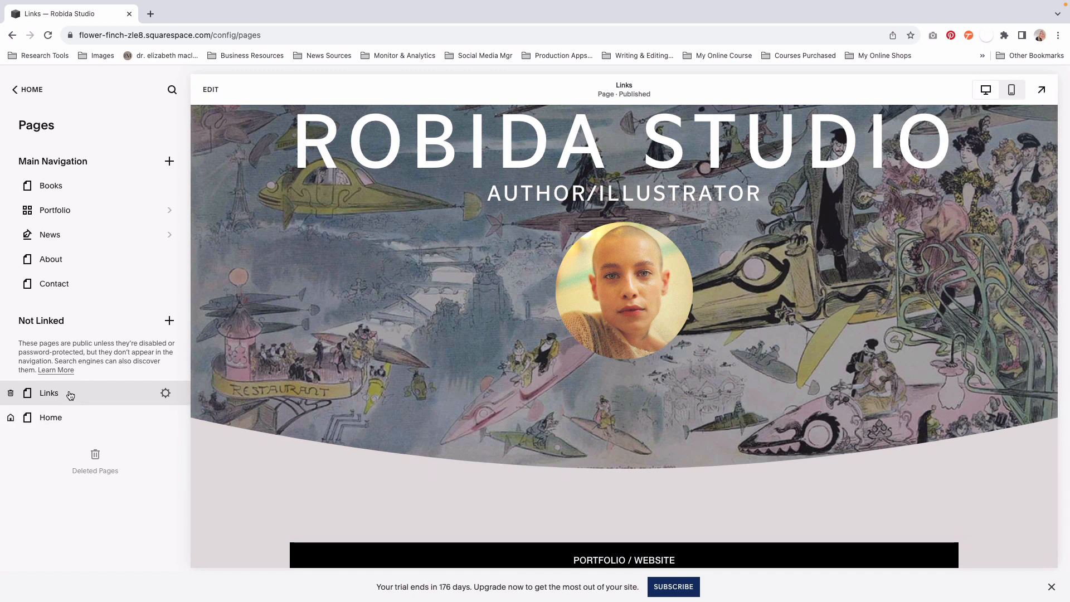
scroll(307, 312, "up", 5)
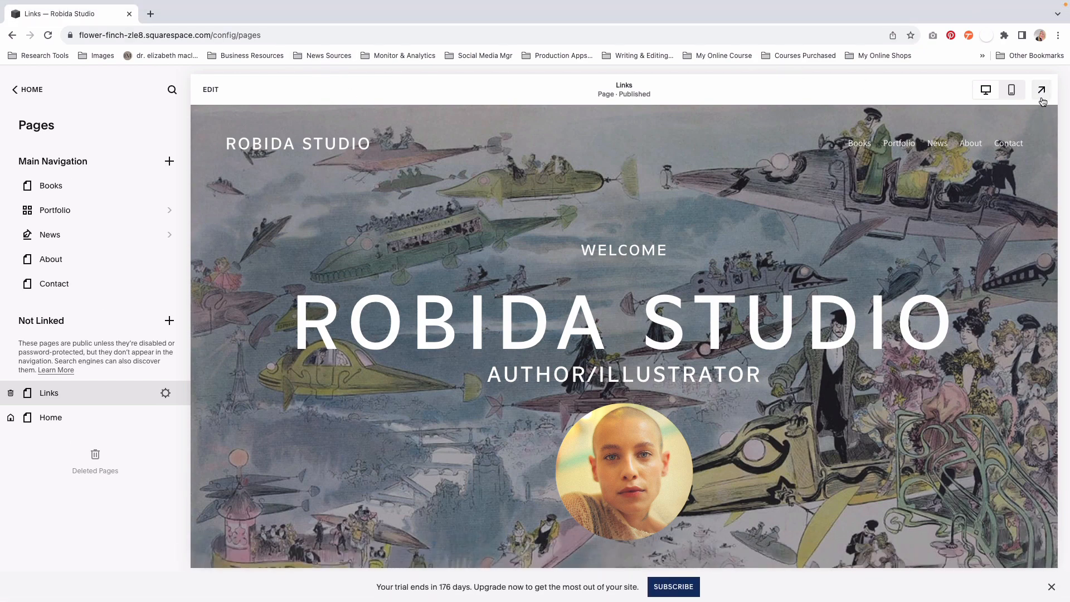
left_click(1041, 89)
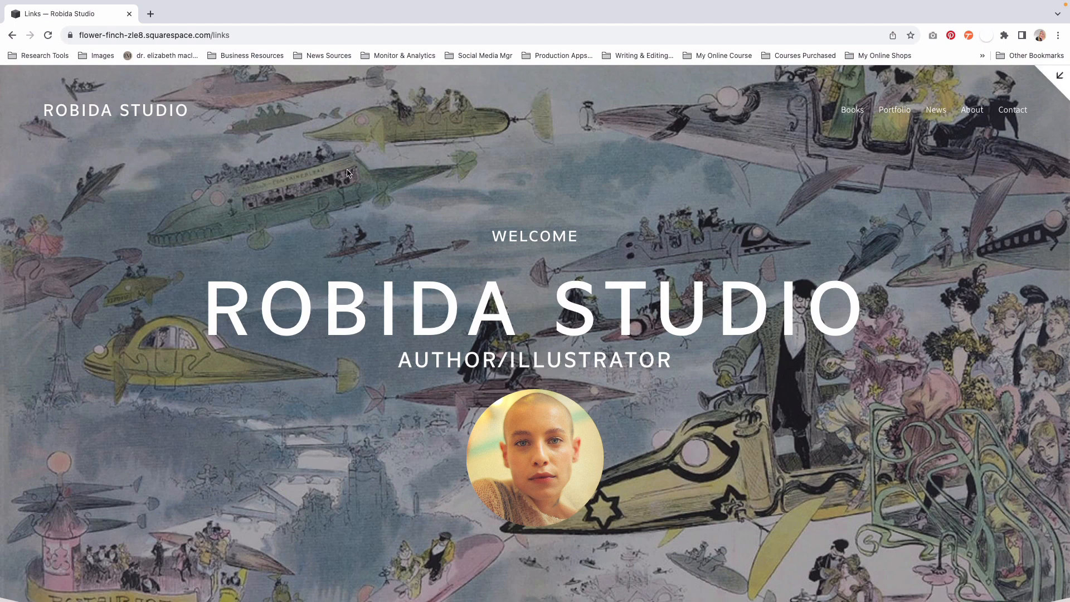
left_click(1060, 76)
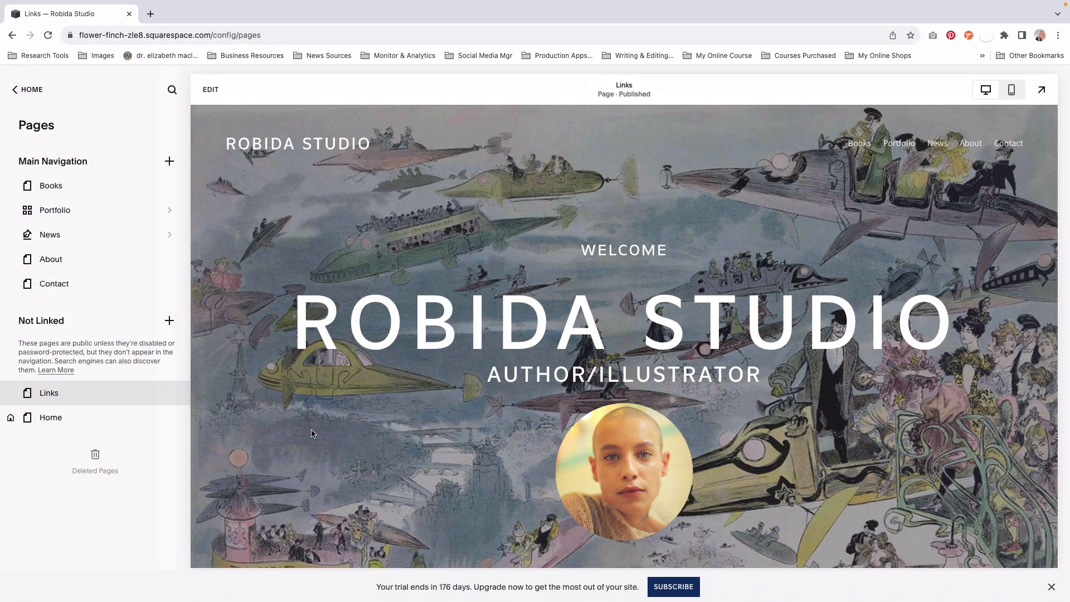